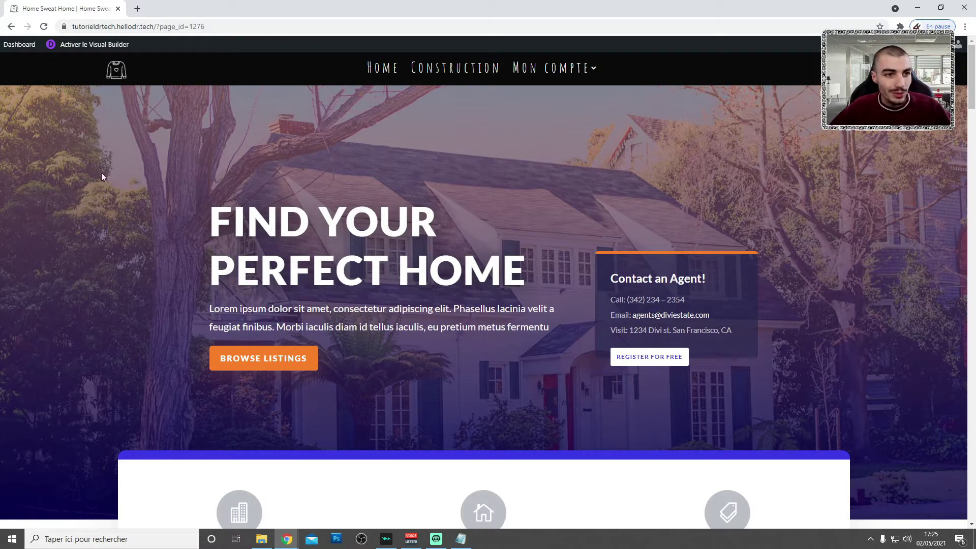
# Open the global header (En-tête global) of the default website template for editing in the Theme Builder.
pyautogui.click(23, 45)
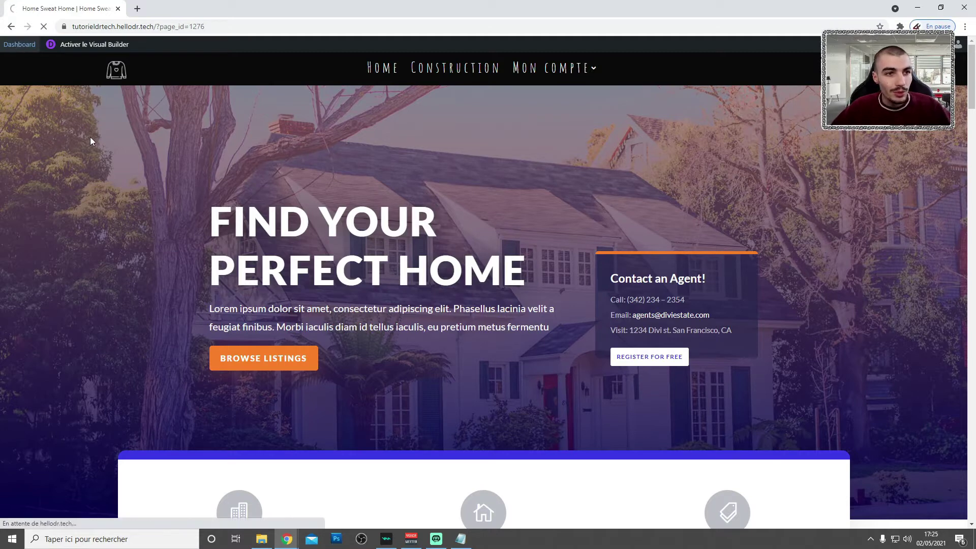
pyautogui.scroll(-1, 76, 203)
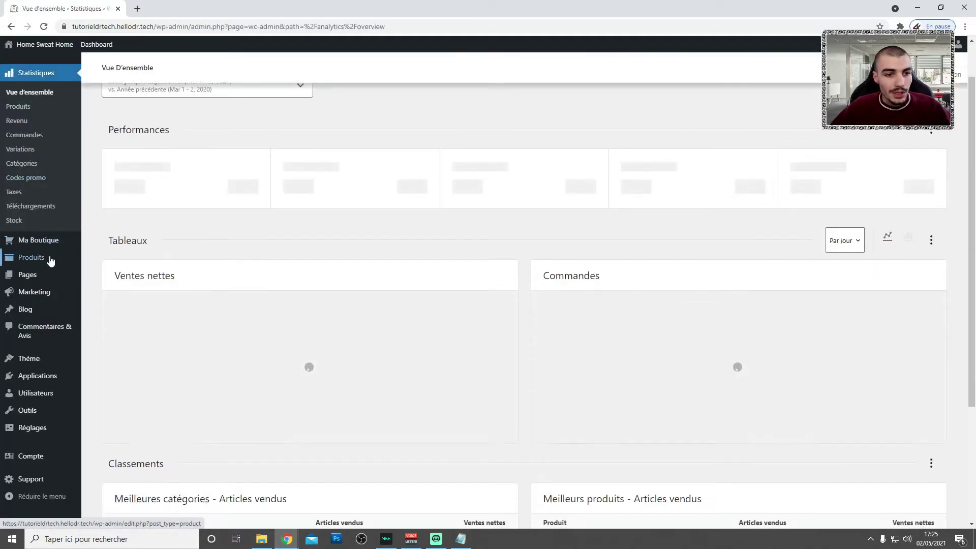
pyautogui.moveTo(76, 360)
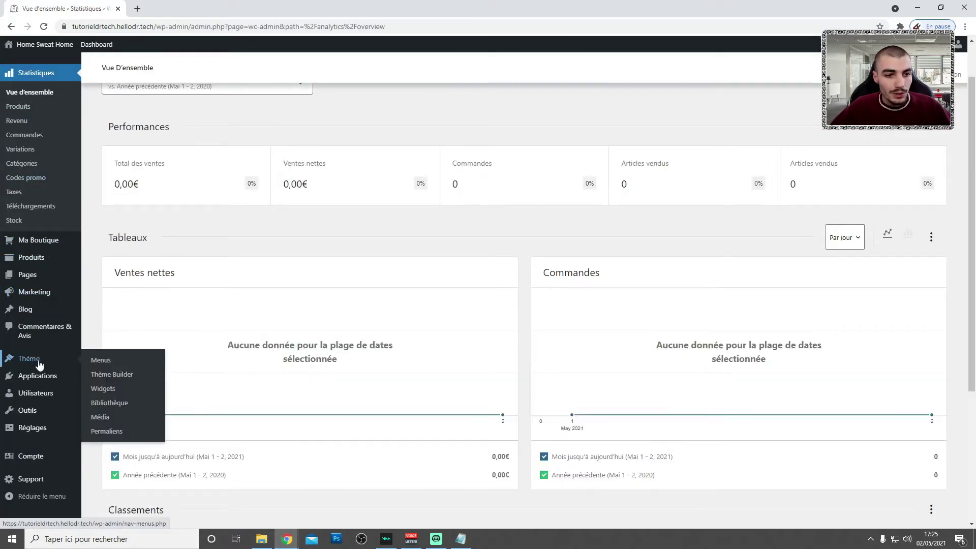
pyautogui.click(116, 379)
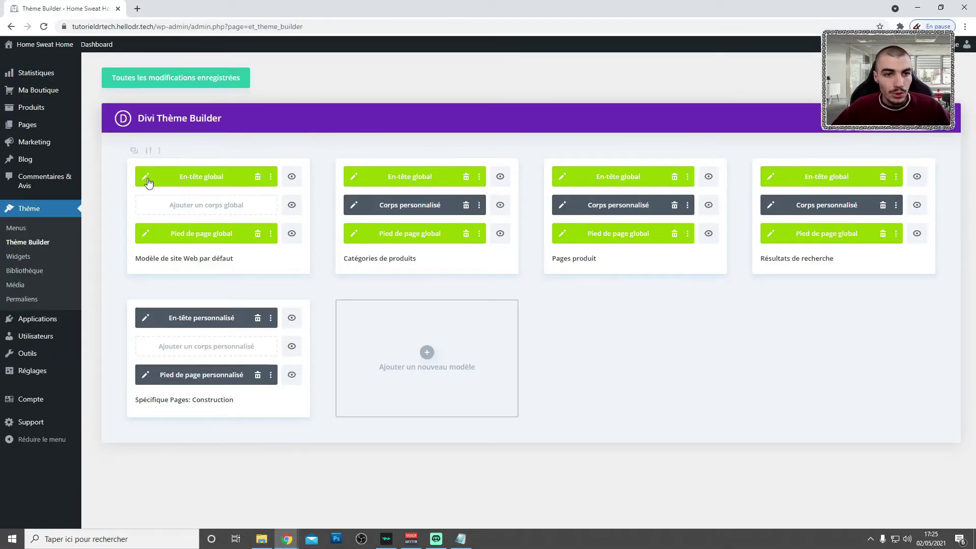
pyautogui.click(144, 177)
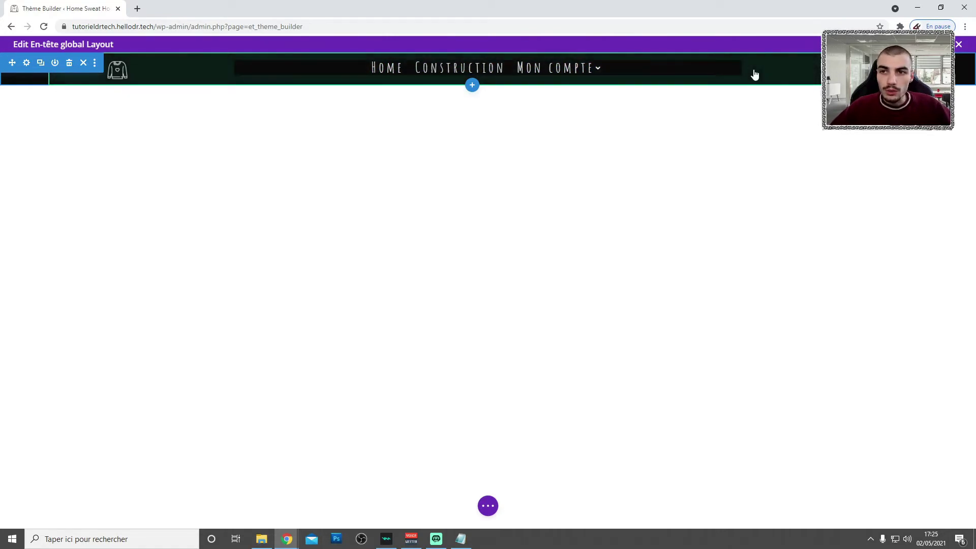
# Delete the empty third column of the header row to leave three columns, and save the row settings.
pyautogui.moveTo(768, 76); pyautogui.dragTo(651, 74)
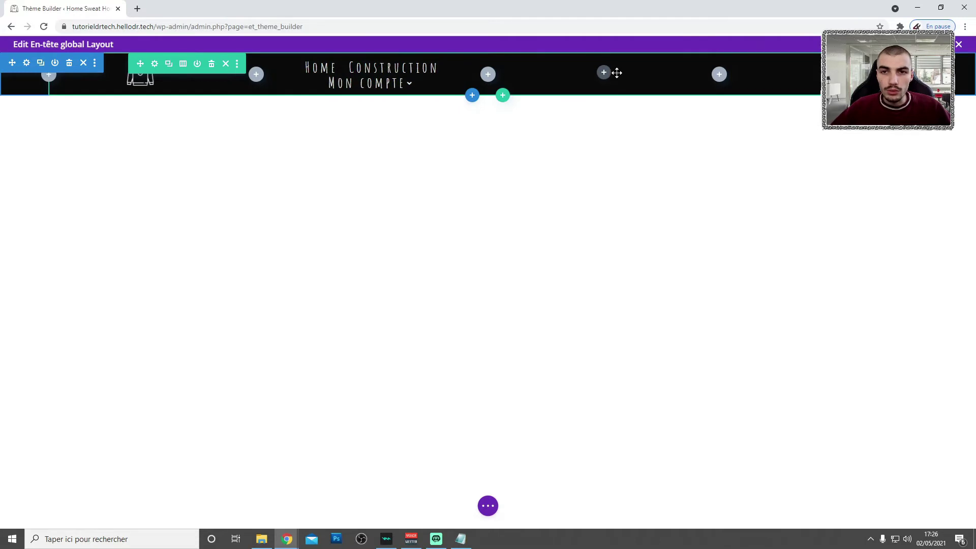
pyautogui.click(155, 63)
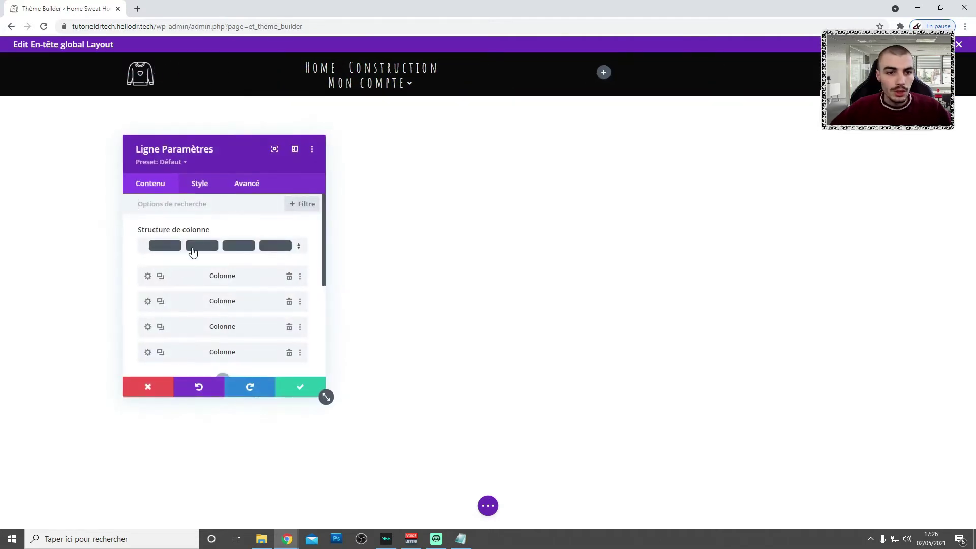
pyautogui.click(245, 249)
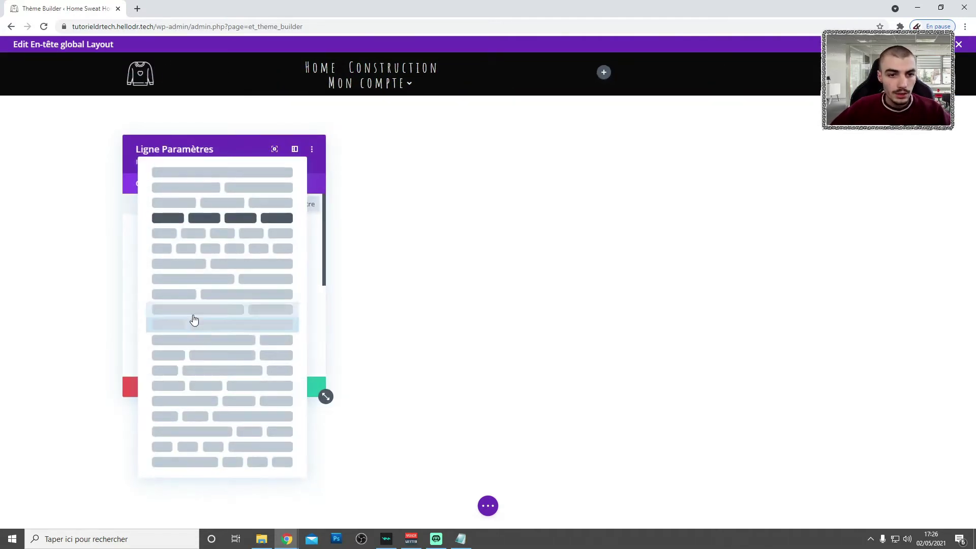
pyautogui.click(259, 218)
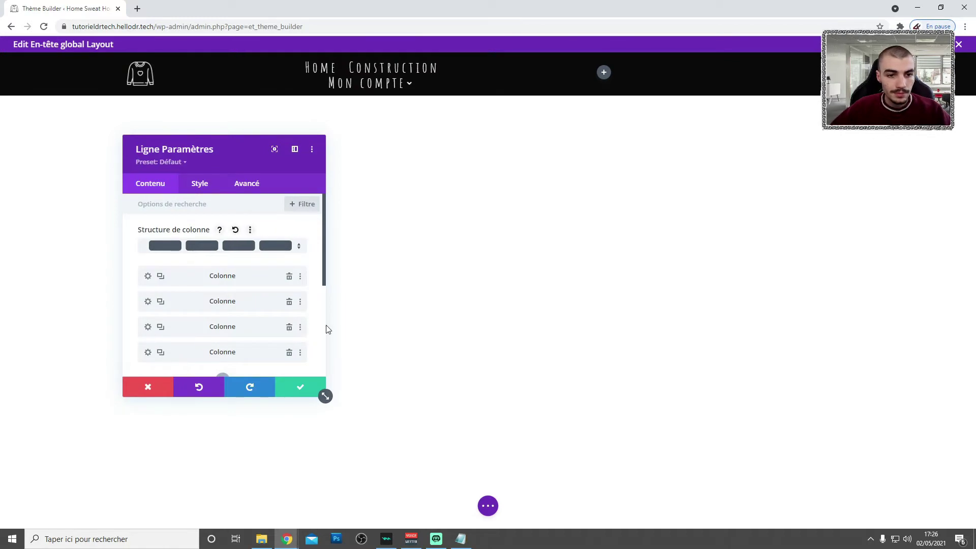
pyautogui.click(289, 327)
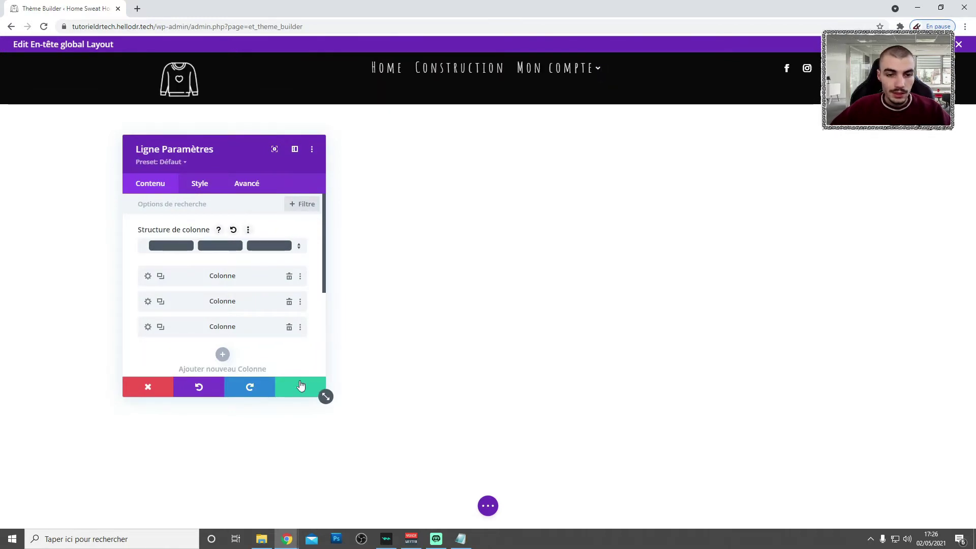
pyautogui.click(300, 386)
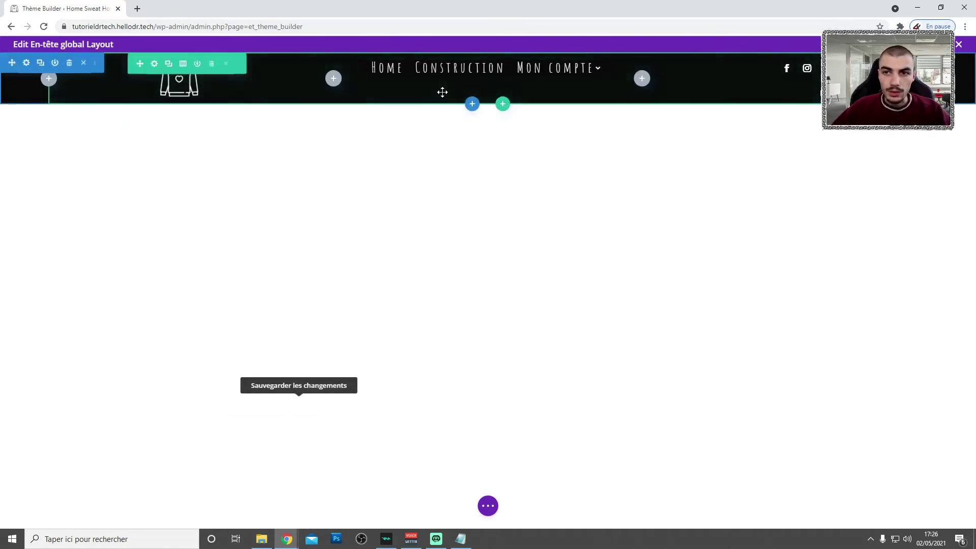
# Insert a Bouton module beneath the header's navigation menu and centre its alignment.
pyautogui.moveTo(486, 84)
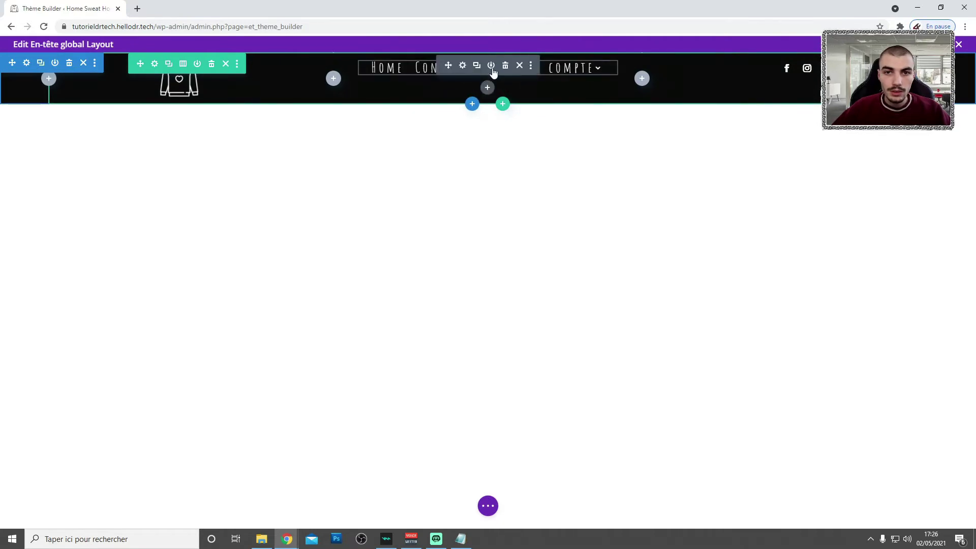
pyautogui.click(487, 87)
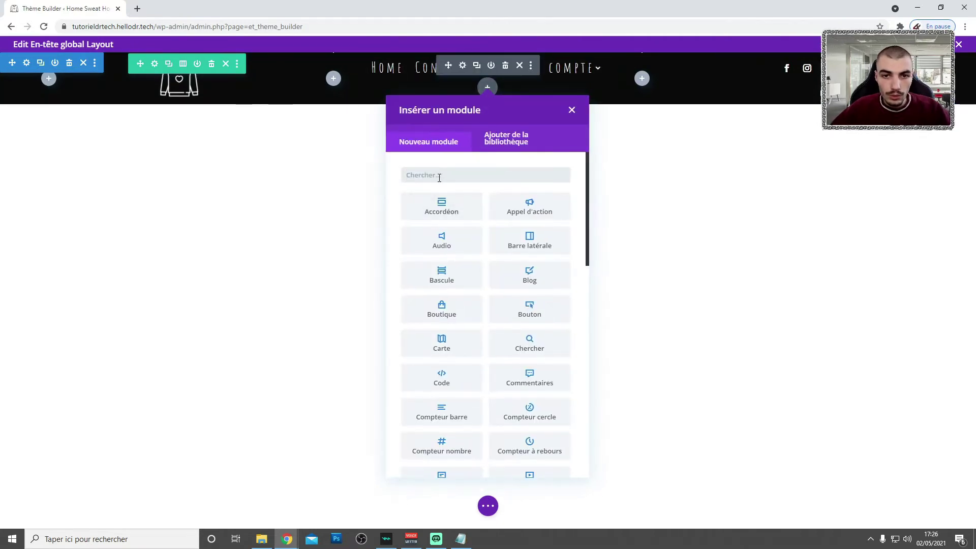
pyautogui.write('bout')
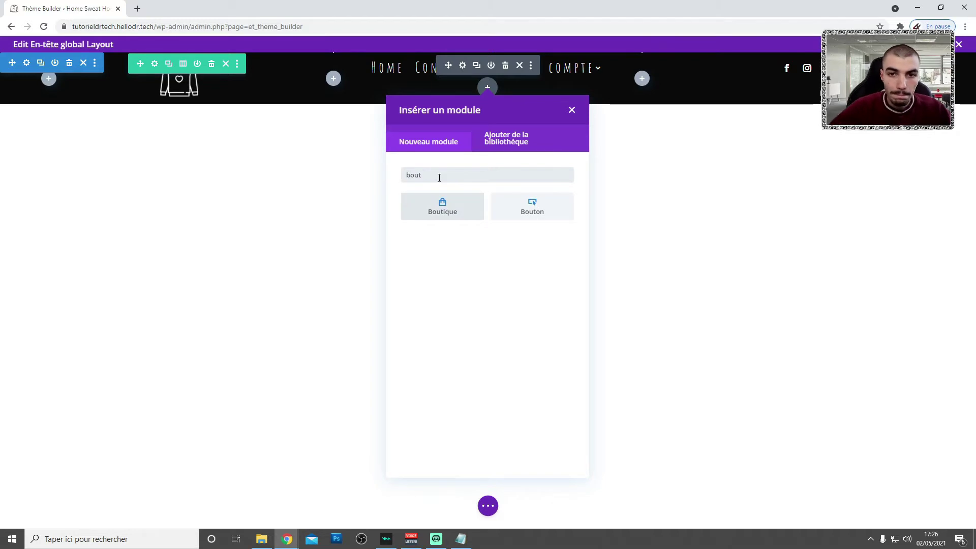
pyautogui.click(504, 205)
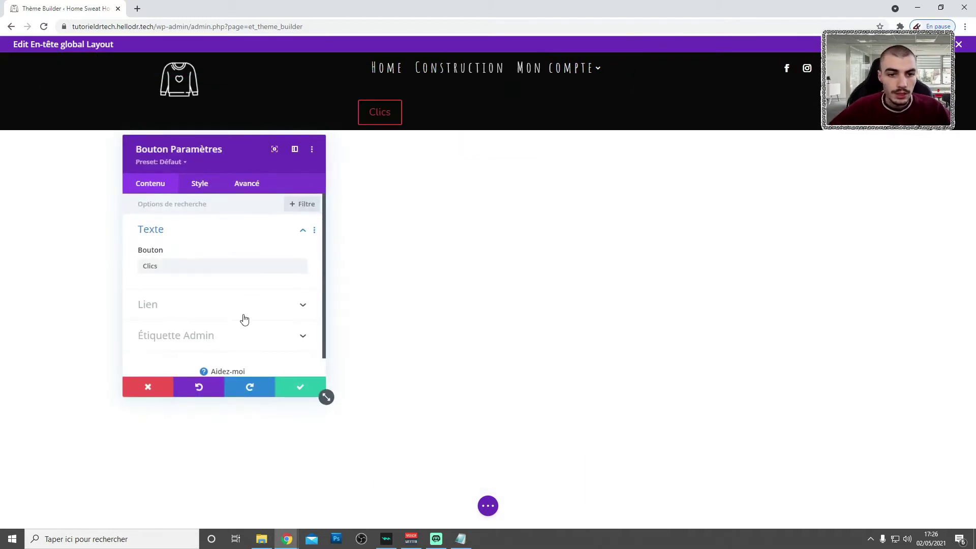
pyautogui.click(200, 184)
pyautogui.click(192, 228)
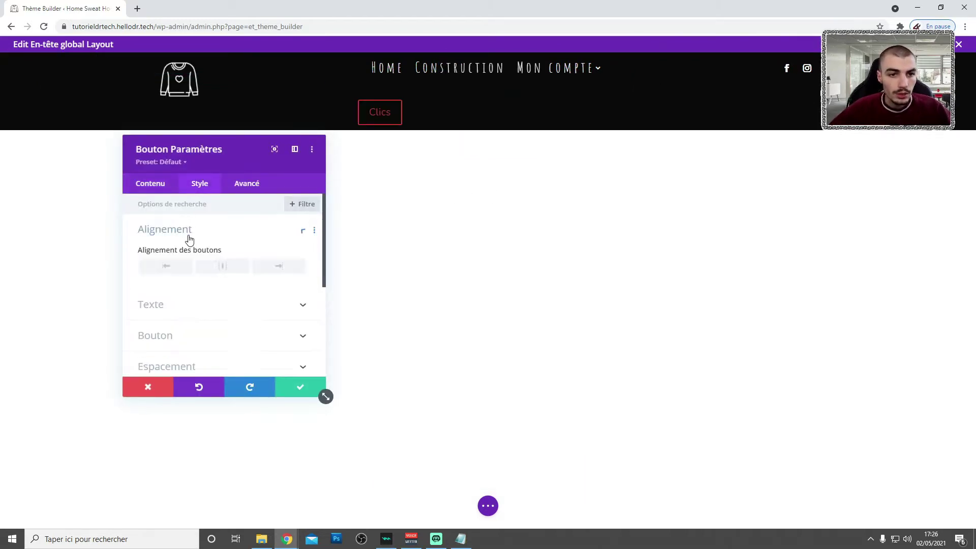
pyautogui.click(212, 267)
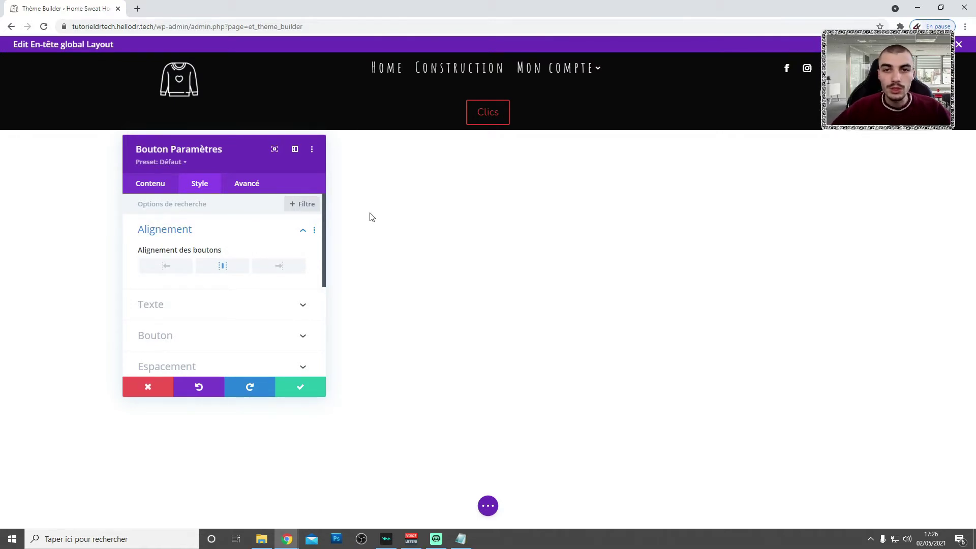
# Set the new button's text to PANIER and open its link settings.
pyautogui.click(151, 186)
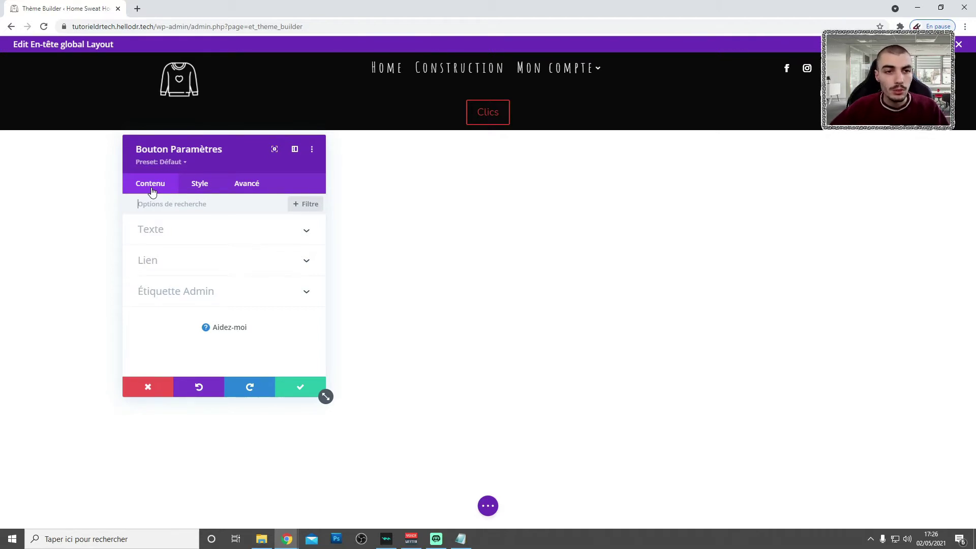
pyautogui.click(184, 240)
pyautogui.doubleClick(172, 265)
pyautogui.write('P')
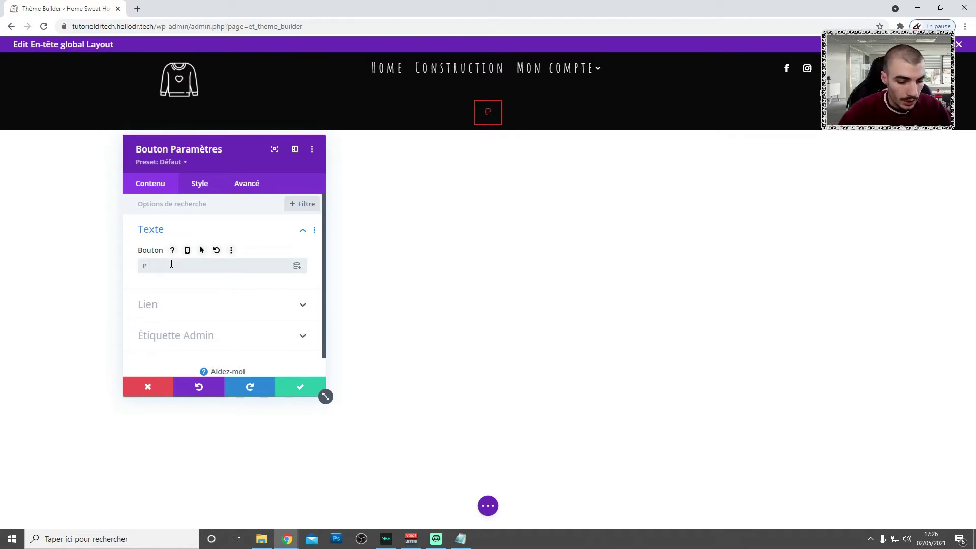
pyautogui.write('anier')
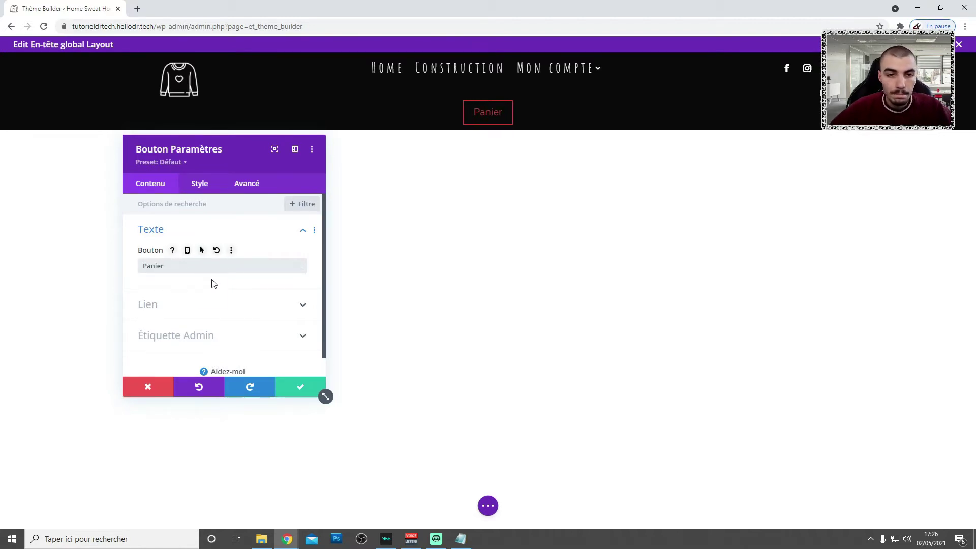
pyautogui.moveTo(178, 265); pyautogui.dragTo(121, 264)
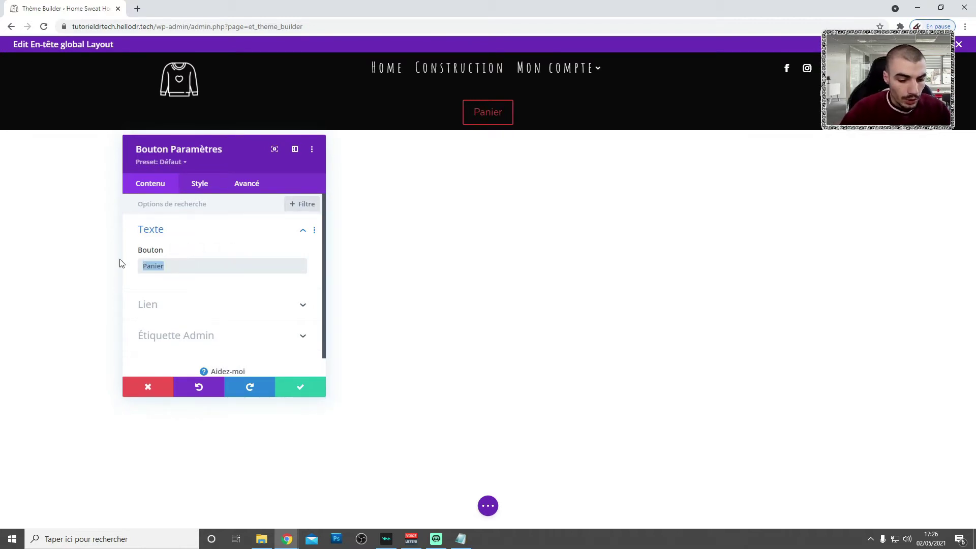
pyautogui.write('PANIER')
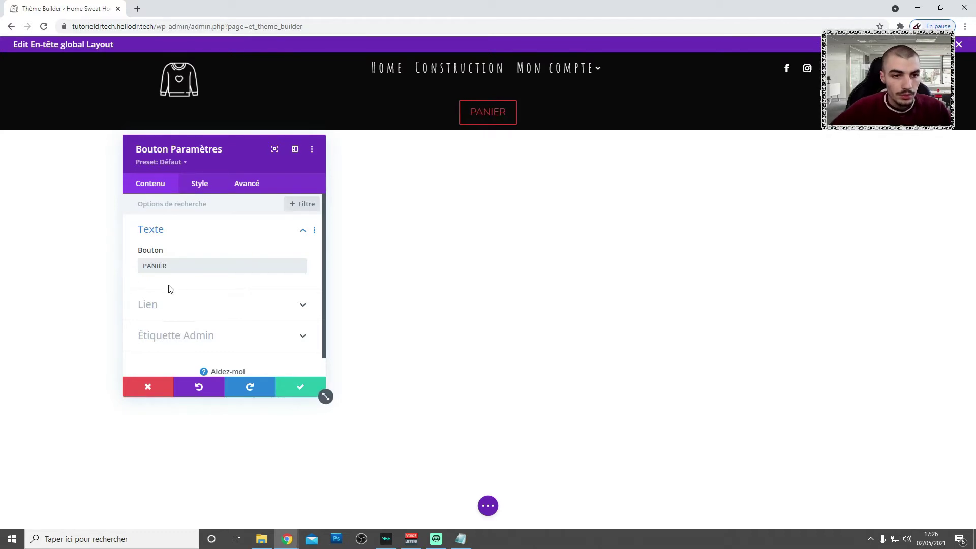
pyautogui.click(168, 303)
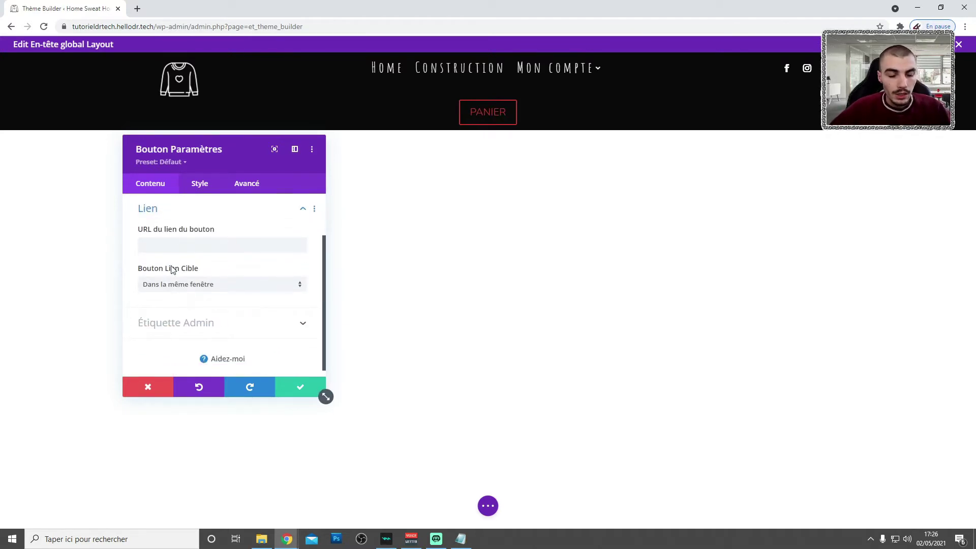
# Enable custom styles for the PANIER button.
pyautogui.click(198, 189)
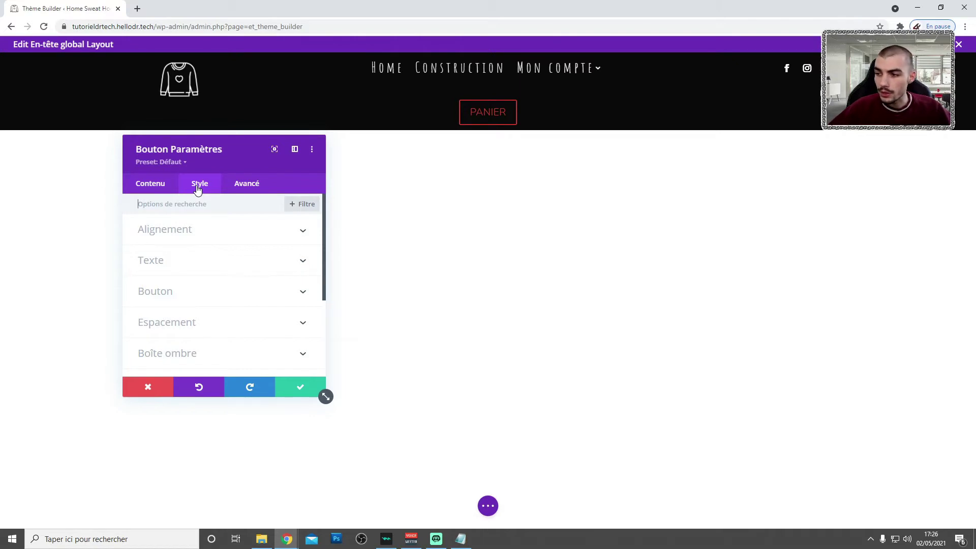
pyautogui.click(181, 264)
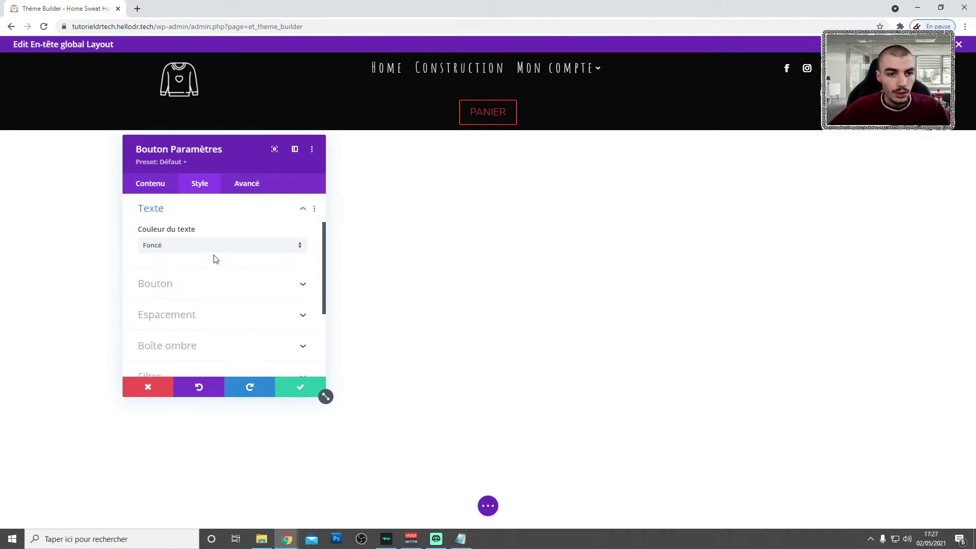
pyautogui.scroll(-1, 192, 270)
pyautogui.click(181, 235)
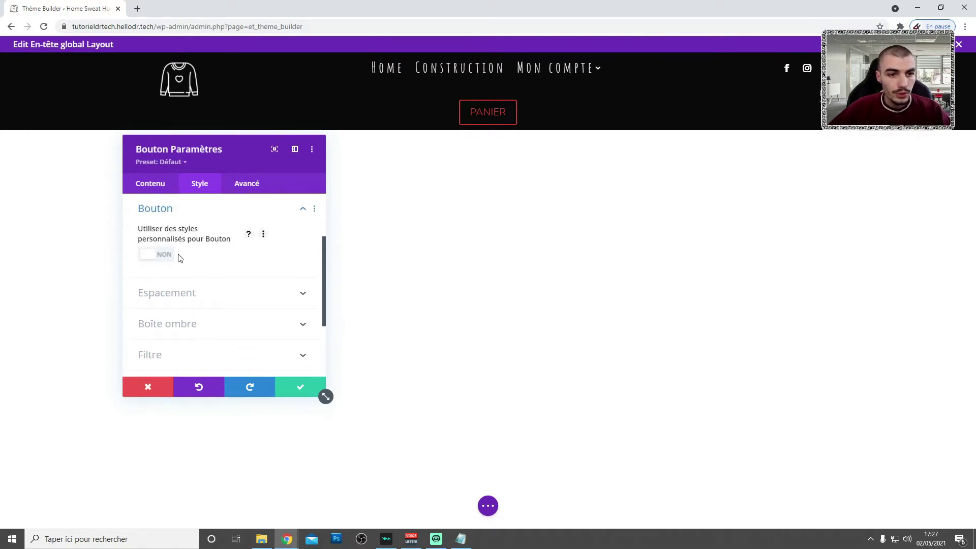
pyautogui.click(161, 253)
# Set the button's border radius and border width to 0px.
pyautogui.scroll(-1, 232, 262)
pyautogui.scroll(-3, 233, 262)
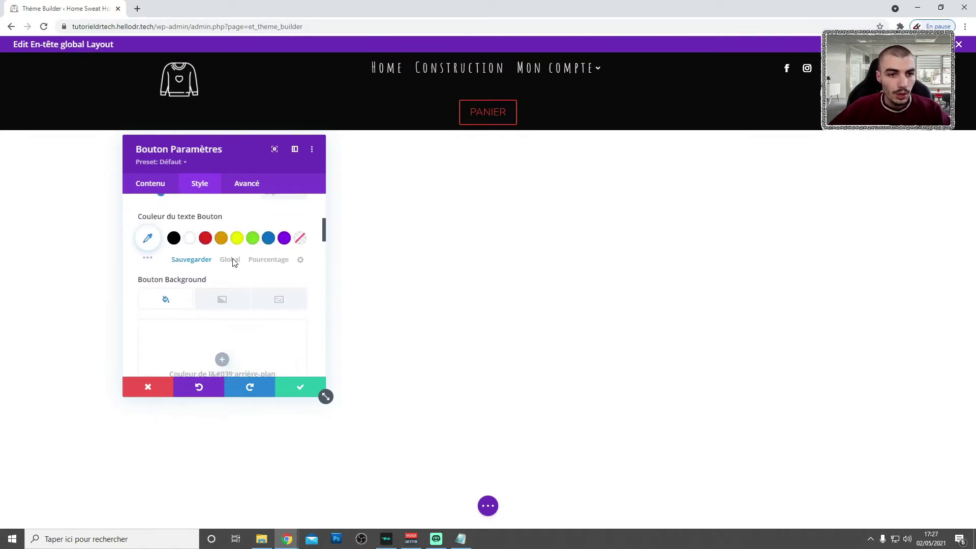
pyautogui.scroll(-3, 233, 264)
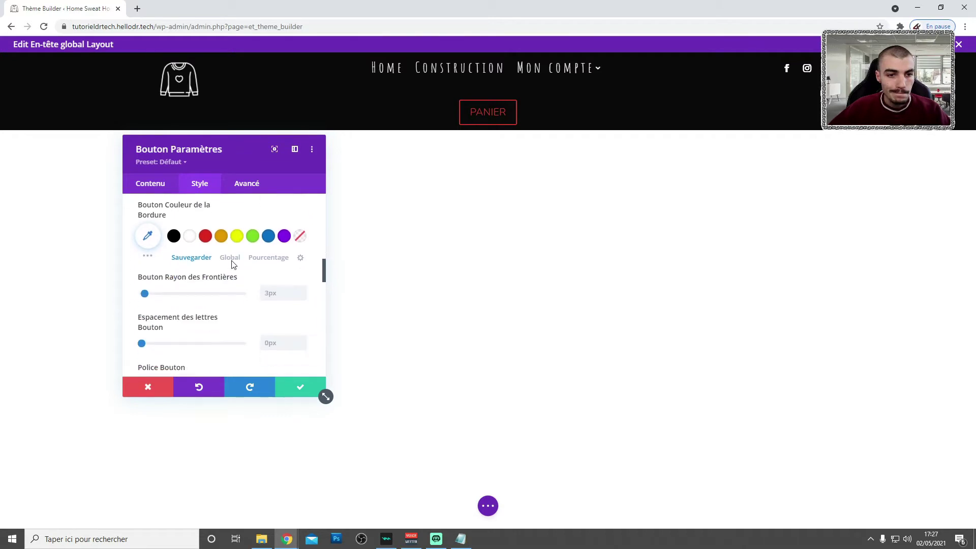
pyautogui.scroll(3, 147, 256)
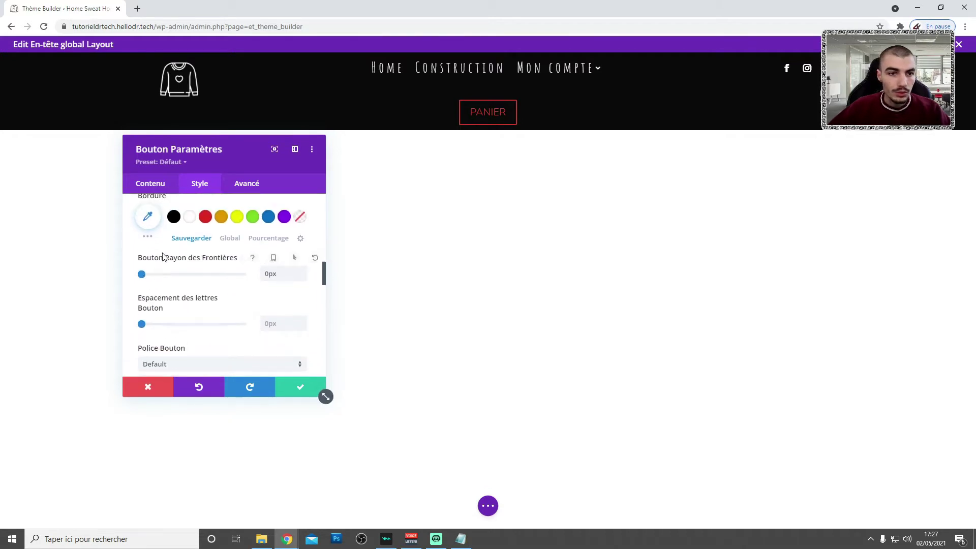
pyautogui.moveTo(128, 293); pyautogui.dragTo(163, 297)
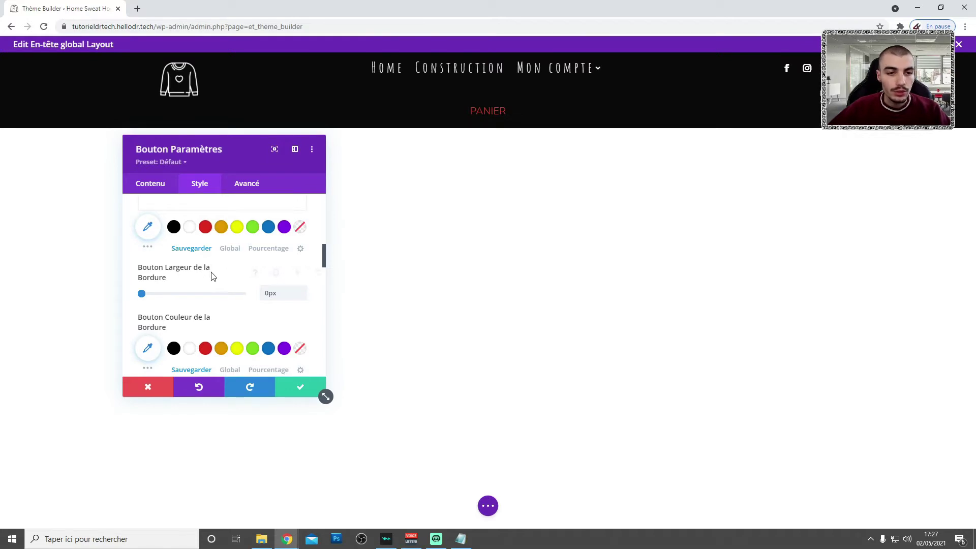
# Set the button's border colour to white and its background colour to transparent.
pyautogui.scroll(-1, 211, 275)
pyautogui.click(190, 301)
pyautogui.scroll(1, 181, 287)
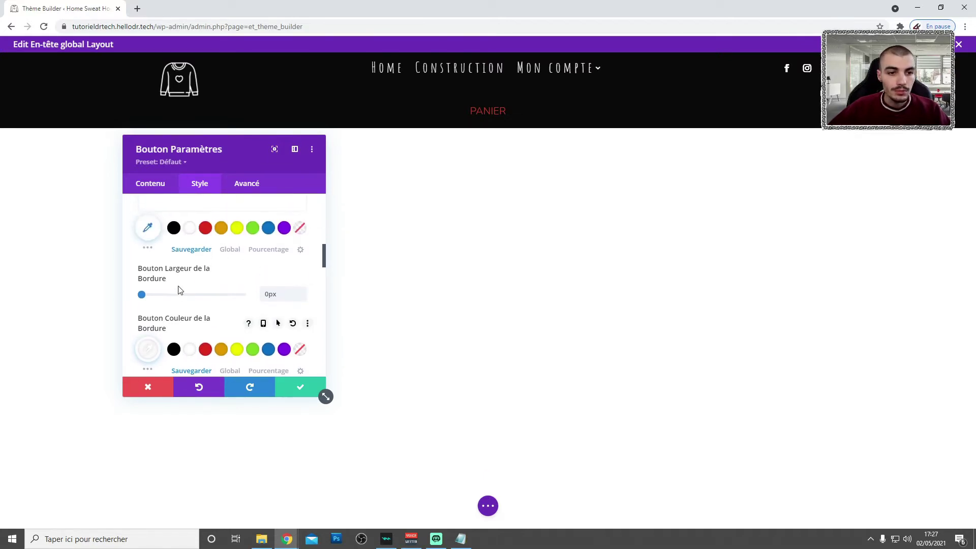
pyautogui.click(189, 227)
pyautogui.scroll(-1, 206, 272)
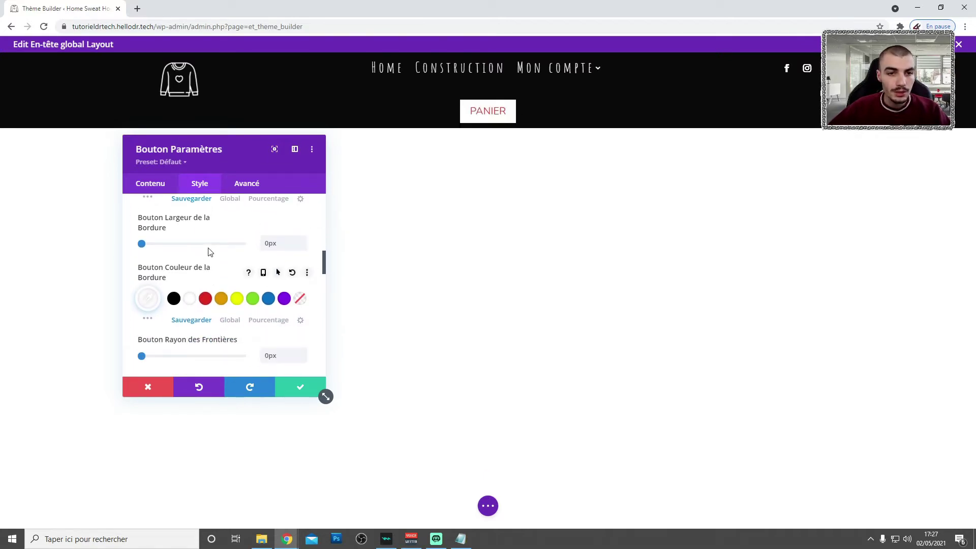
pyautogui.scroll(1, 213, 262)
pyautogui.click(300, 228)
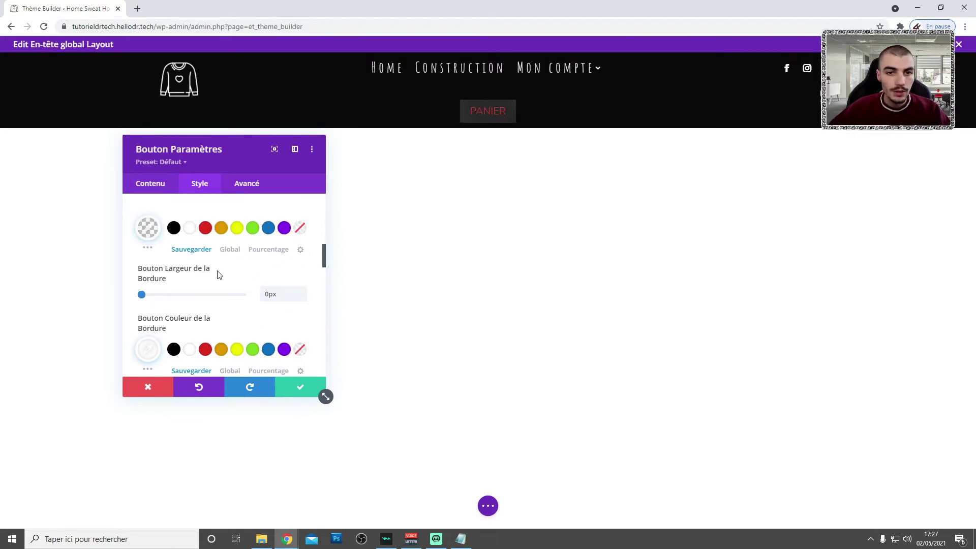
# Go through the remaining PANIER button style options, including letter spacing and icon settings, and save the button's settings.
pyautogui.scroll(-2, 203, 273)
pyautogui.scroll(-6, 182, 269)
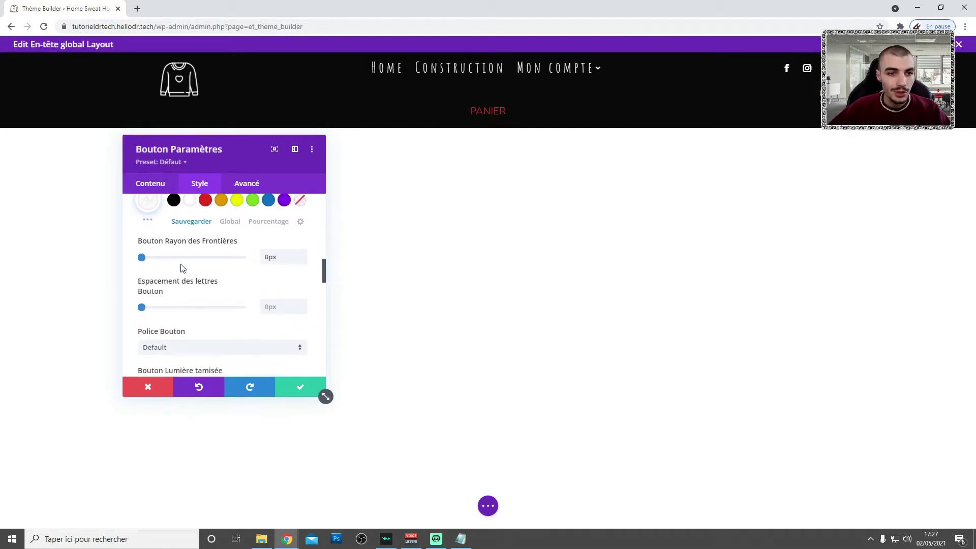
pyautogui.scroll(-5, 181, 268)
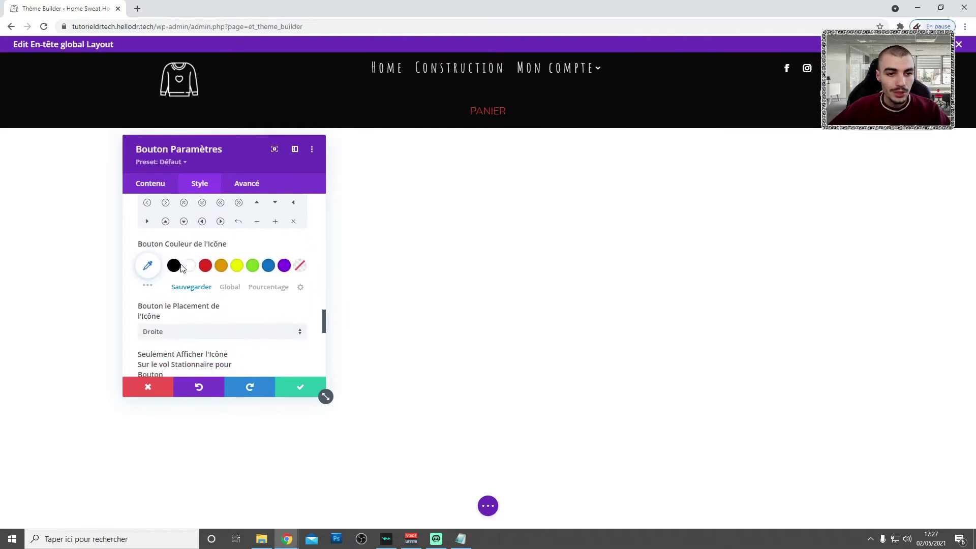
pyautogui.click(299, 393)
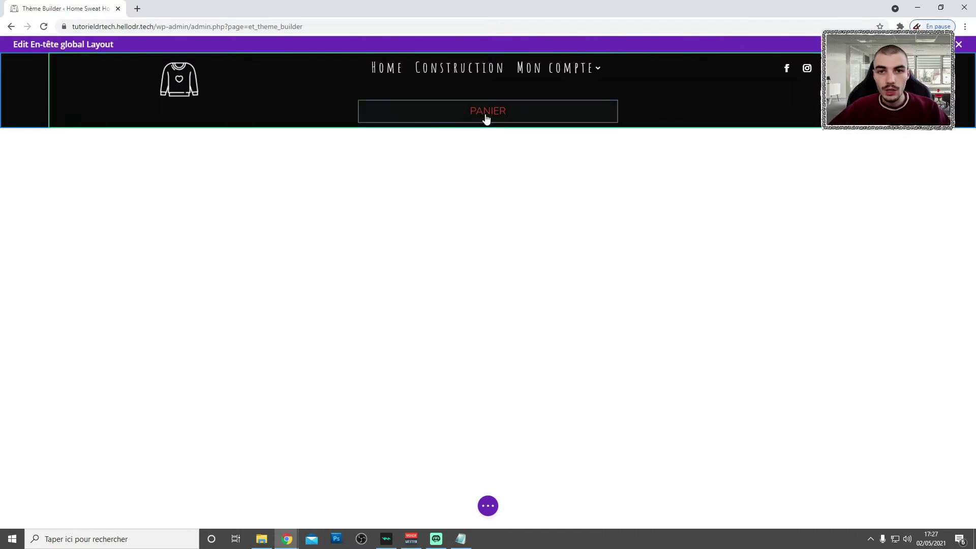
# Assign the CSS classes boutonCache1 boutonCache_ferm to the PANIER button and save the header layout.
pyautogui.moveTo(485, 118)
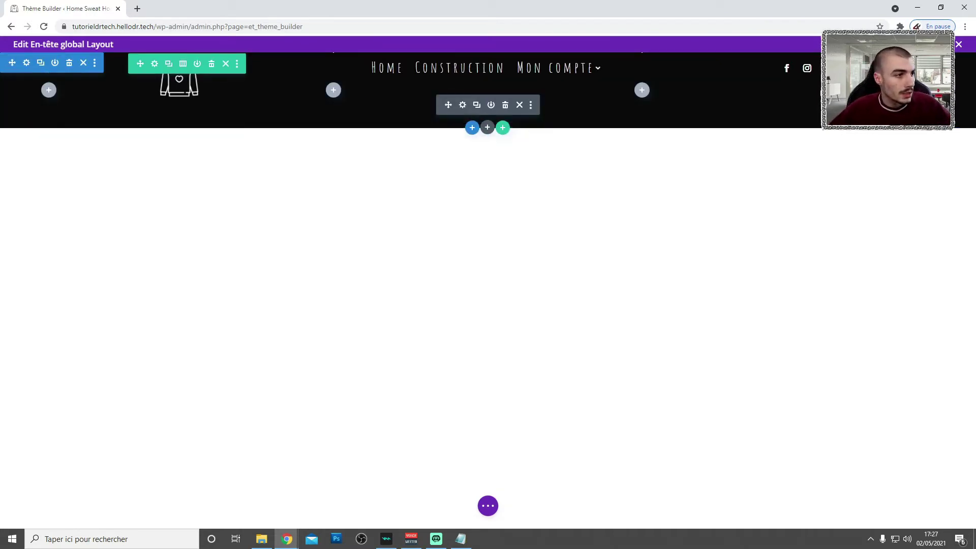
pyautogui.hotkey('alt', 'Tab')
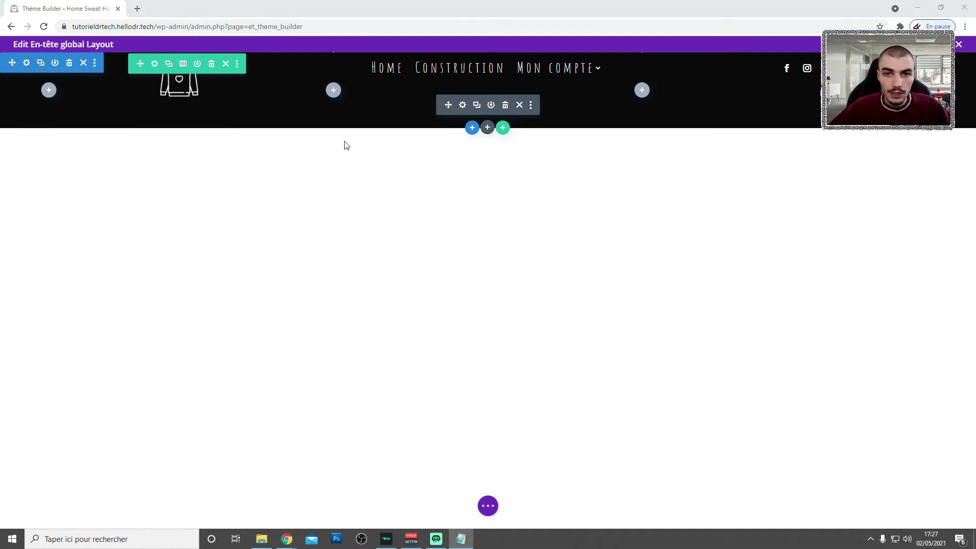
pyautogui.hotkey('alt', 'Tab')
pyautogui.click(463, 106)
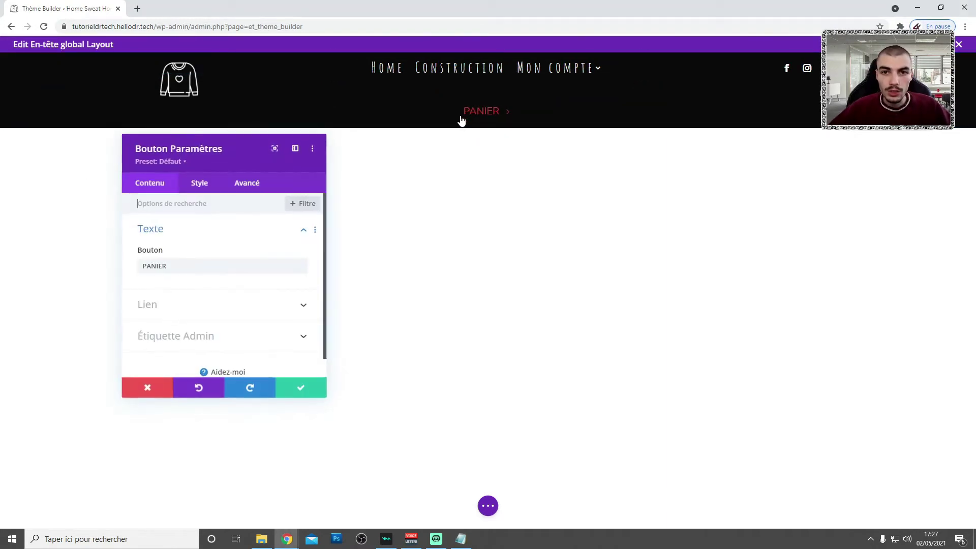
pyautogui.click(248, 184)
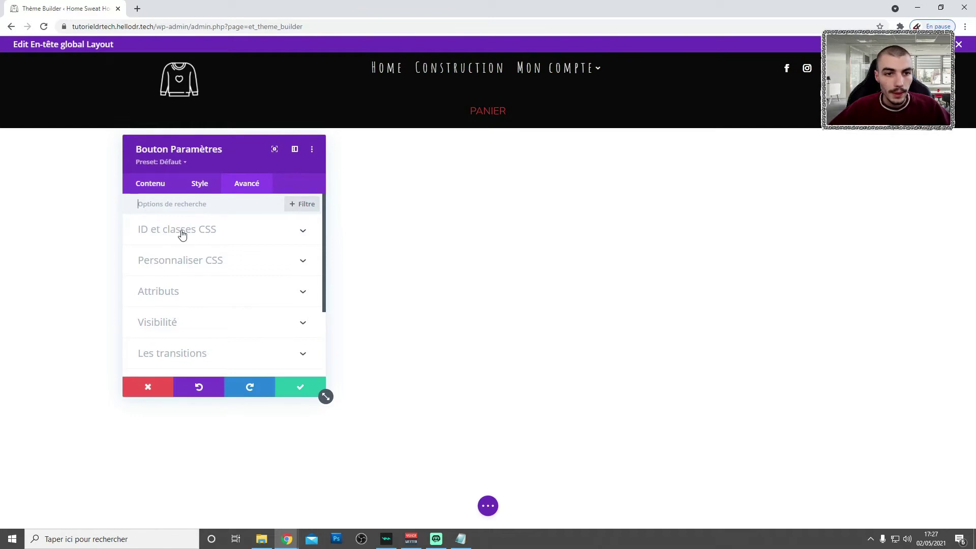
pyautogui.click(207, 233)
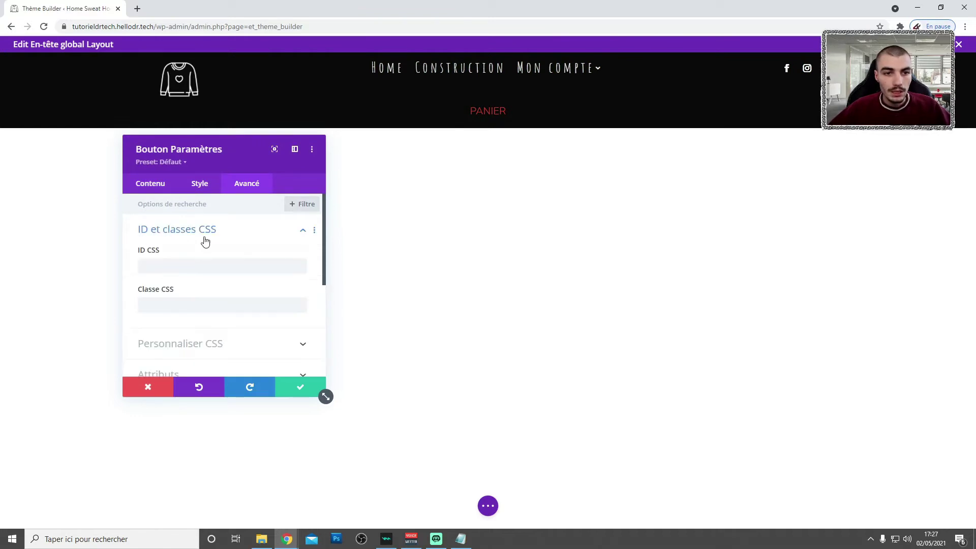
pyautogui.click(171, 305)
pyautogui.write('boutonCache1 boutonCache_ferm')
pyautogui.moveTo(284, 305); pyautogui.dragTo(115, 307)
pyautogui.click(191, 306)
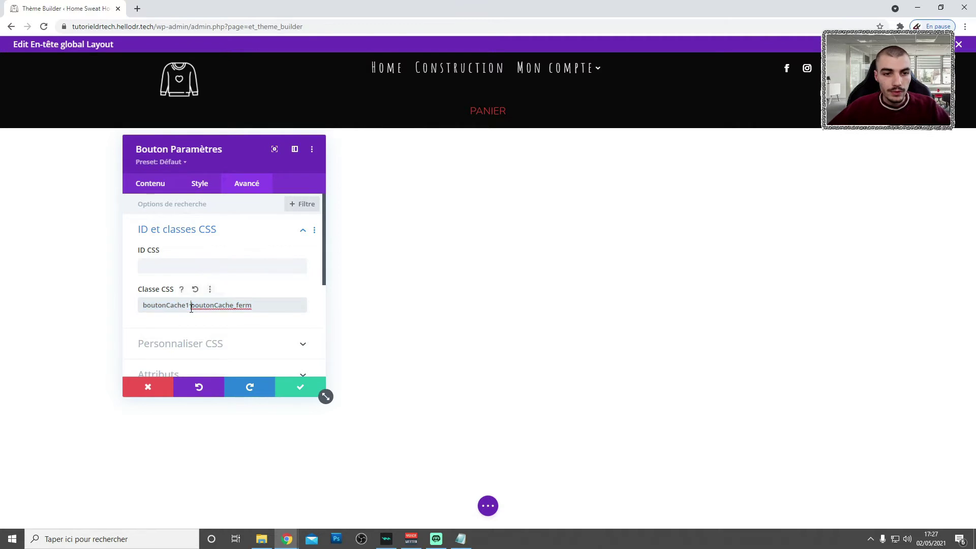
pyautogui.moveTo(258, 307); pyautogui.dragTo(199, 306)
pyautogui.click(265, 305)
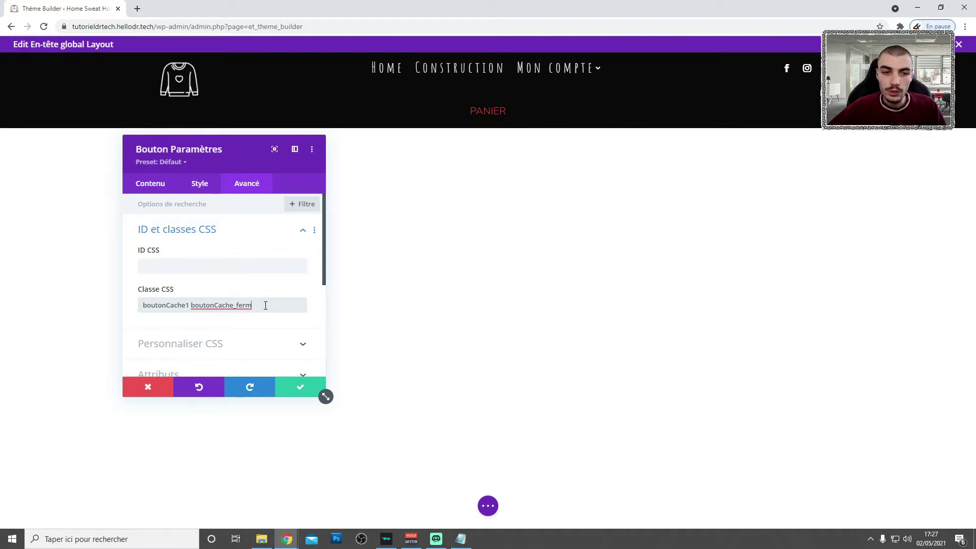
pyautogui.click(296, 389)
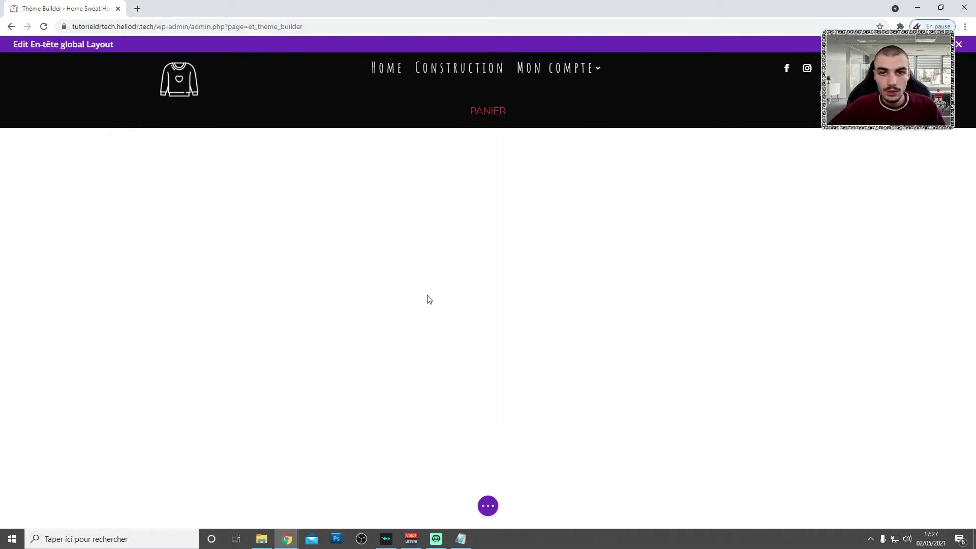
pyautogui.click(489, 507)
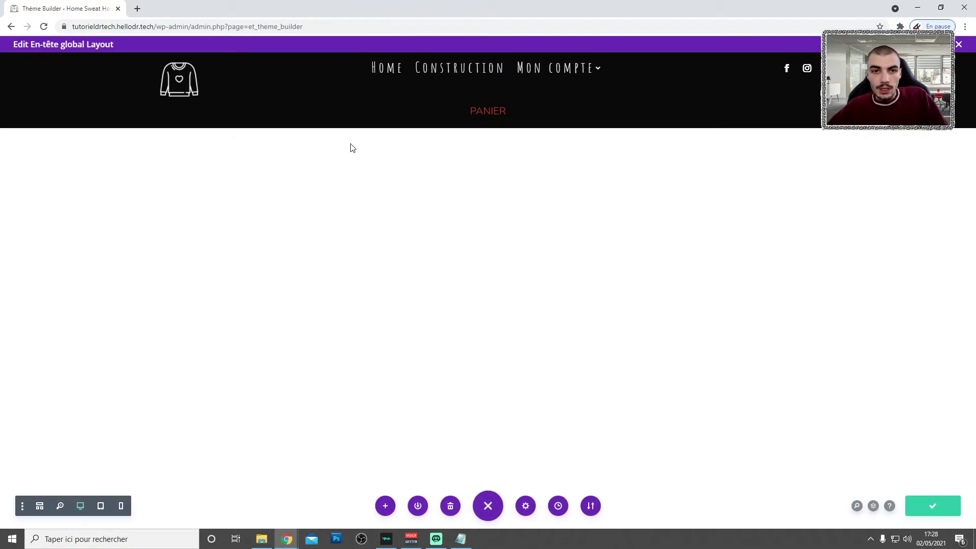
# Insert a single-column row beneath the PANIER button's row and add a Texte module to it.
pyautogui.moveTo(316, 122)
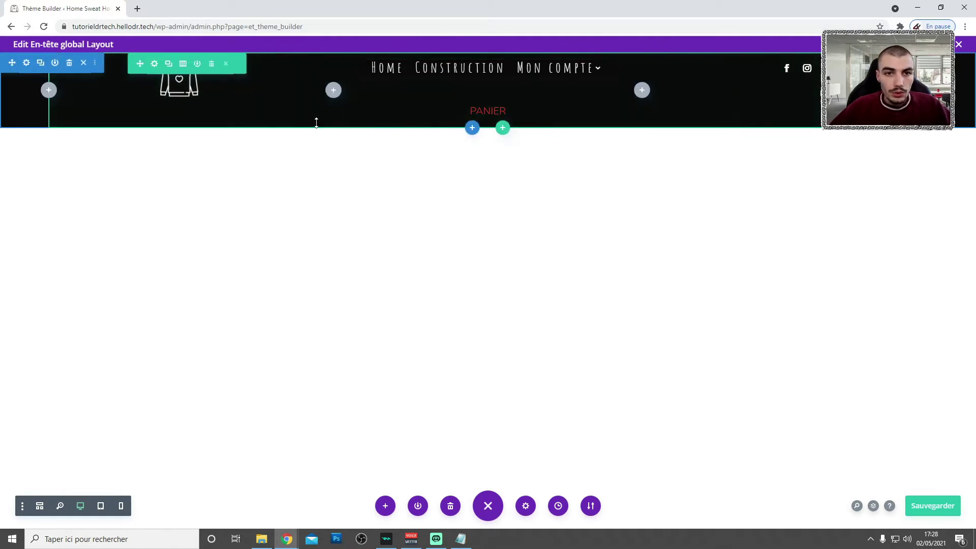
pyautogui.click(503, 127)
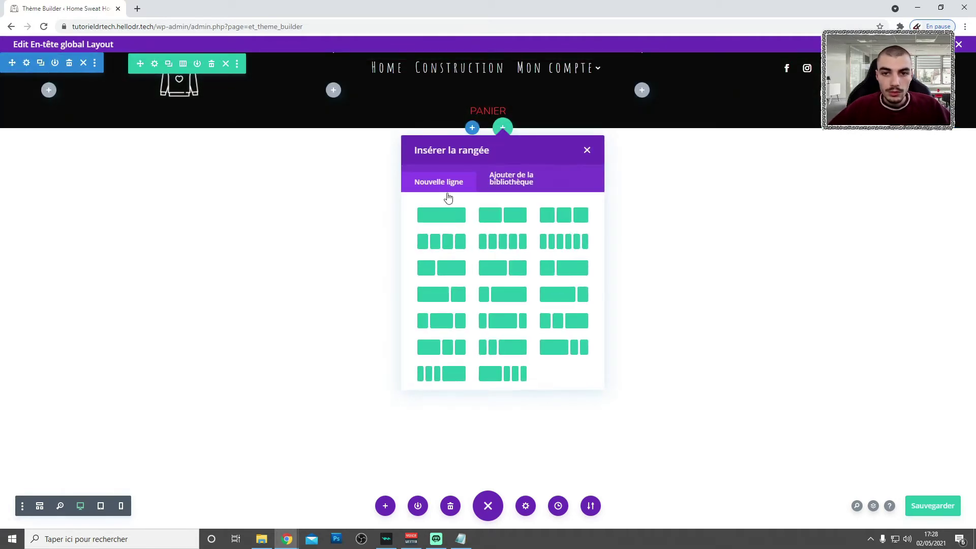
pyautogui.click(440, 214)
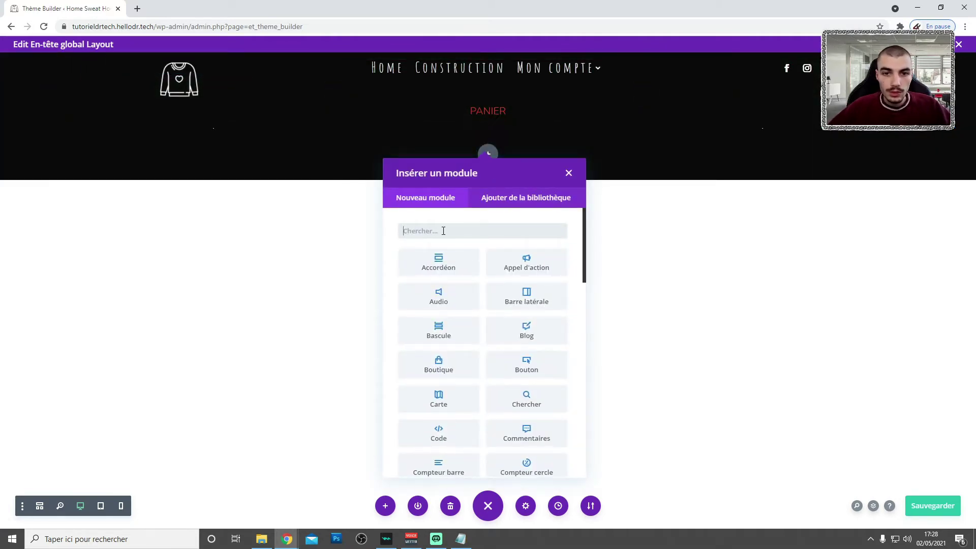
pyautogui.write('texte')
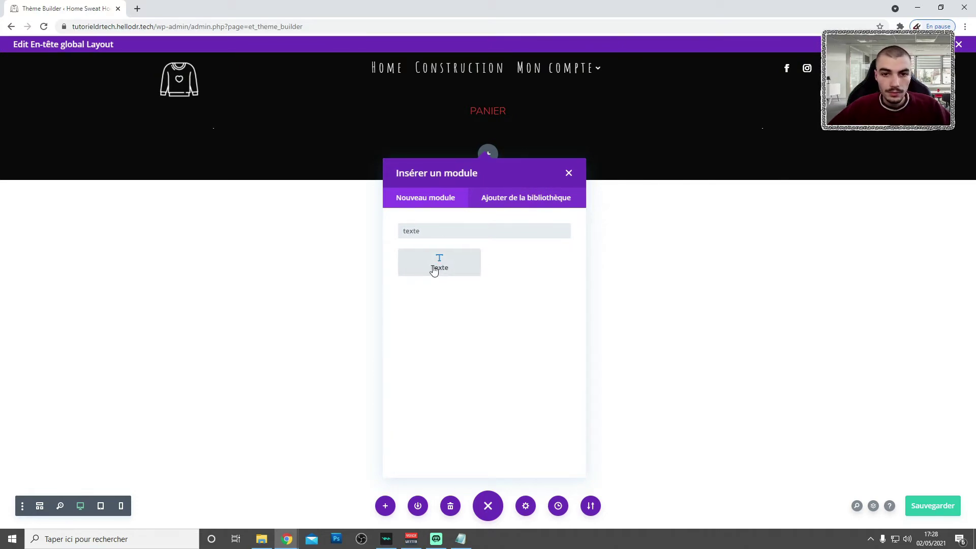
pyautogui.click(434, 270)
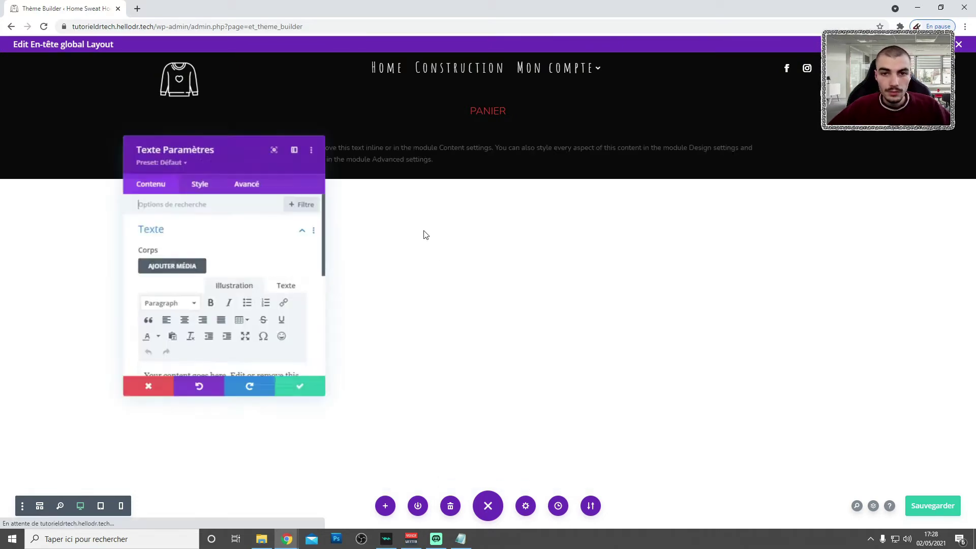
# Replace the text module's placeholder content with the [woocommerce_cart] shortcode and save the module and layout.
pyautogui.scroll(-2, 228, 286)
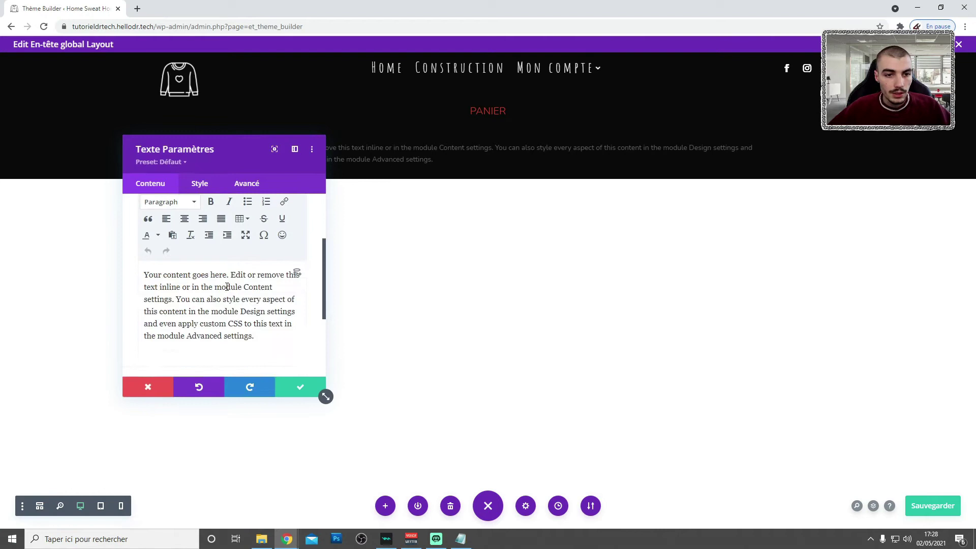
pyautogui.tripleClick(213, 311)
pyautogui.press('BackSpace')
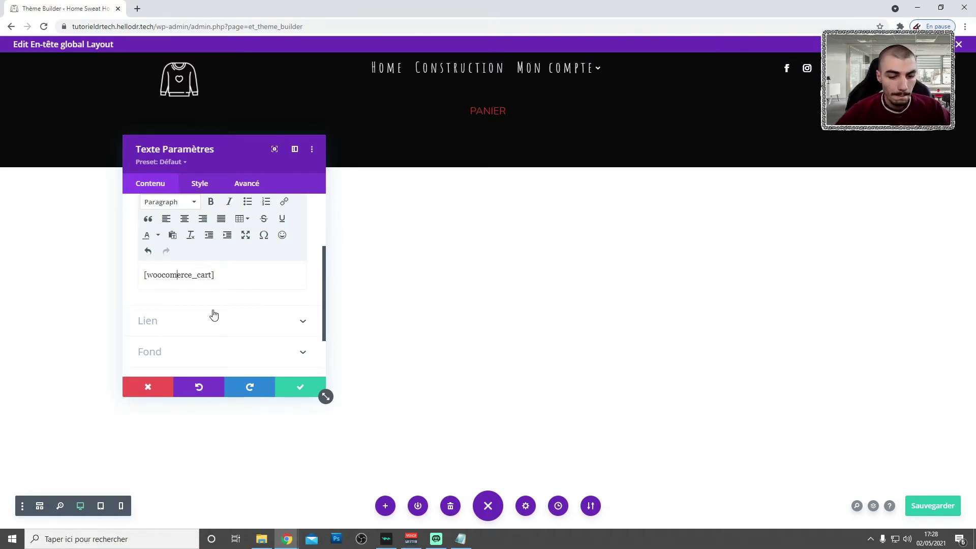
pyautogui.click(302, 388)
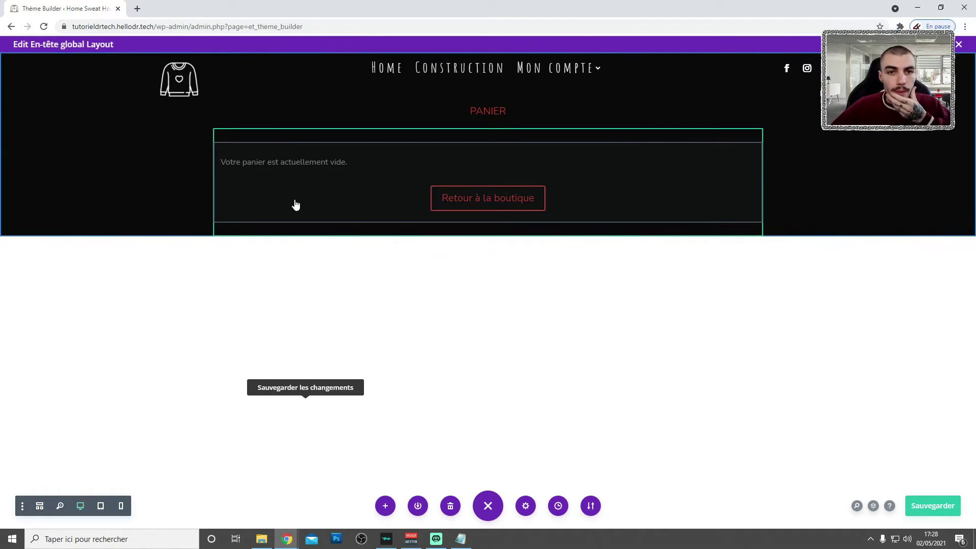
pyautogui.hotkey('ctrl', 's')
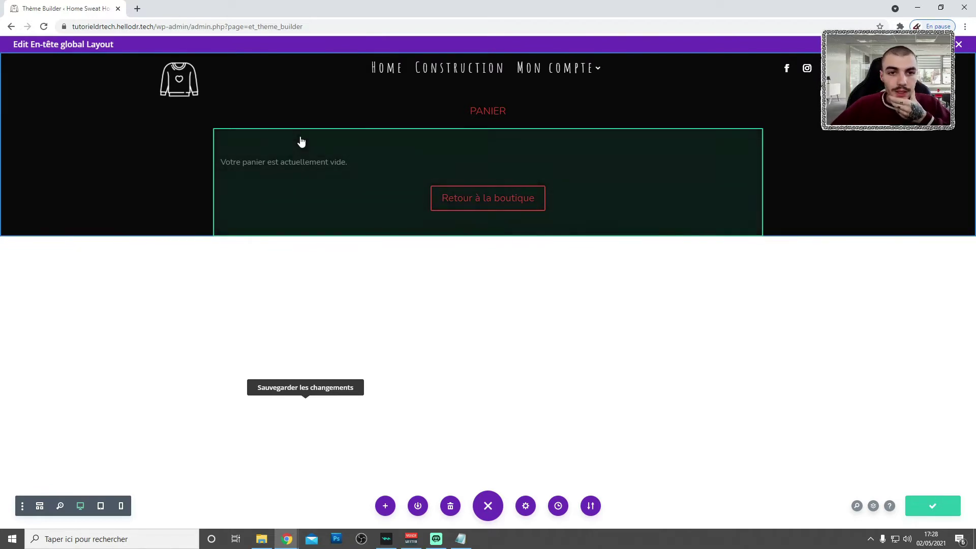
# Set the background colour of the cart row to light grey and save the row's settings.
pyautogui.click(319, 119)
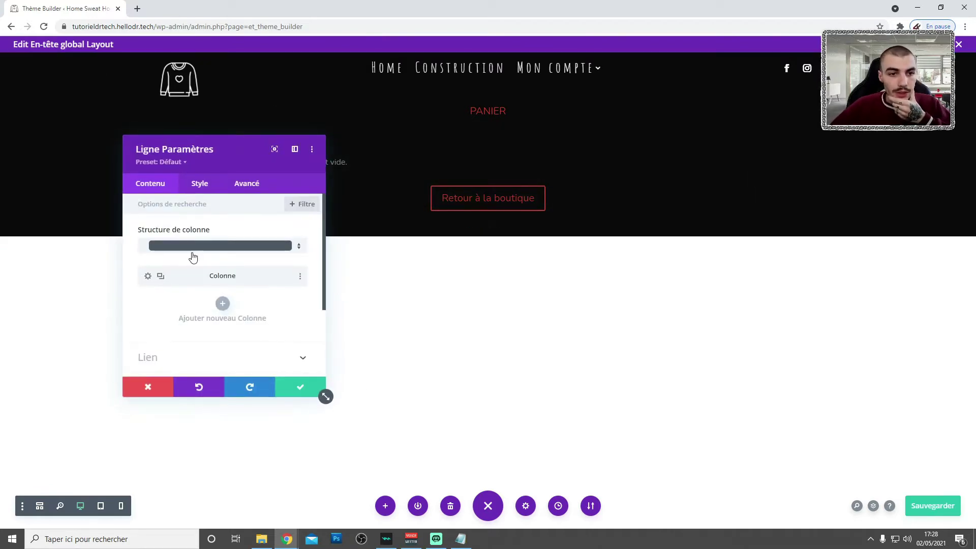
pyautogui.scroll(-2, 190, 274)
pyautogui.click(179, 288)
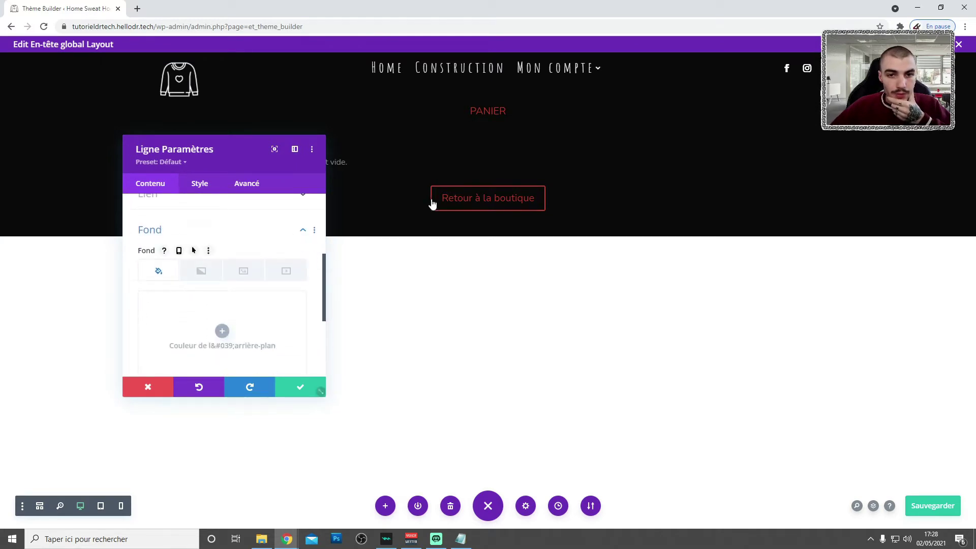
pyautogui.click(203, 318)
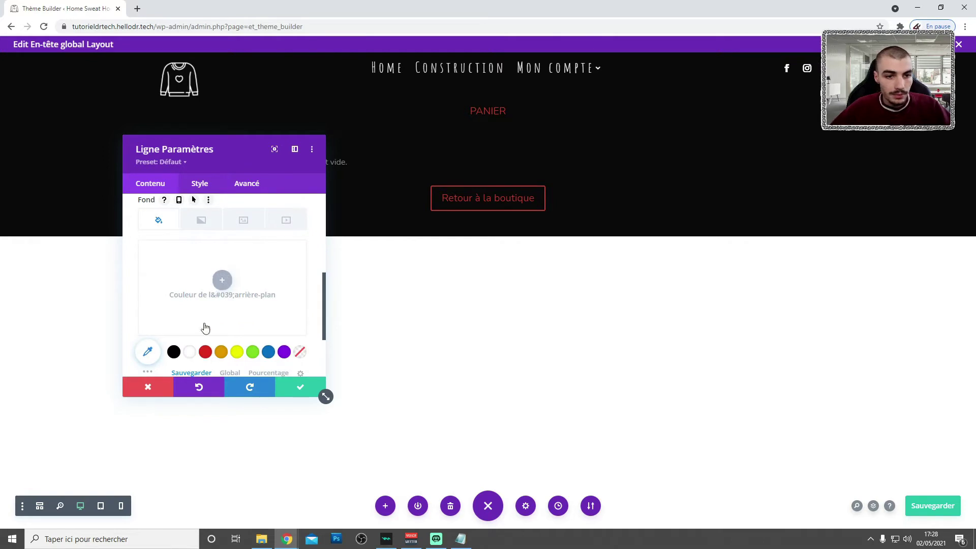
pyautogui.click(148, 348)
pyautogui.moveTo(140, 269); pyautogui.dragTo(136, 247)
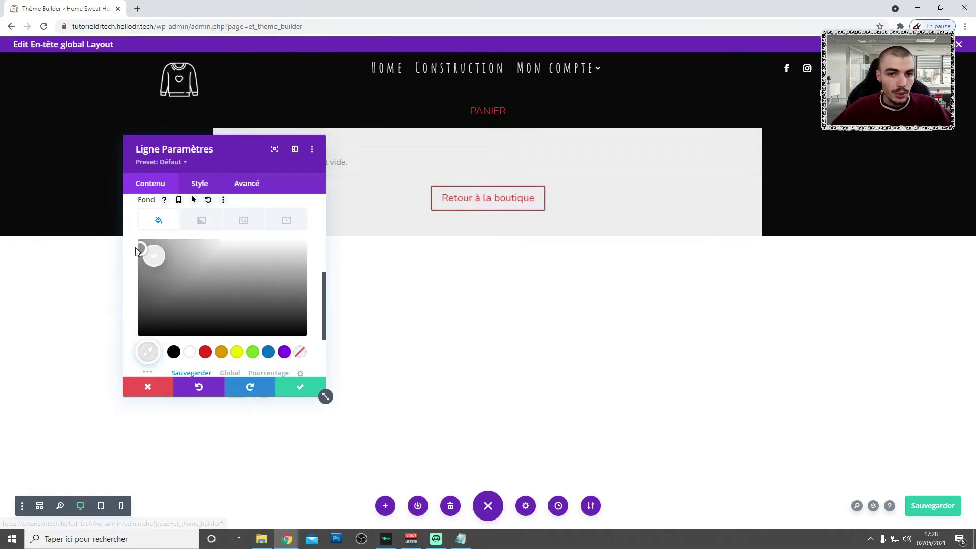
pyautogui.click(300, 388)
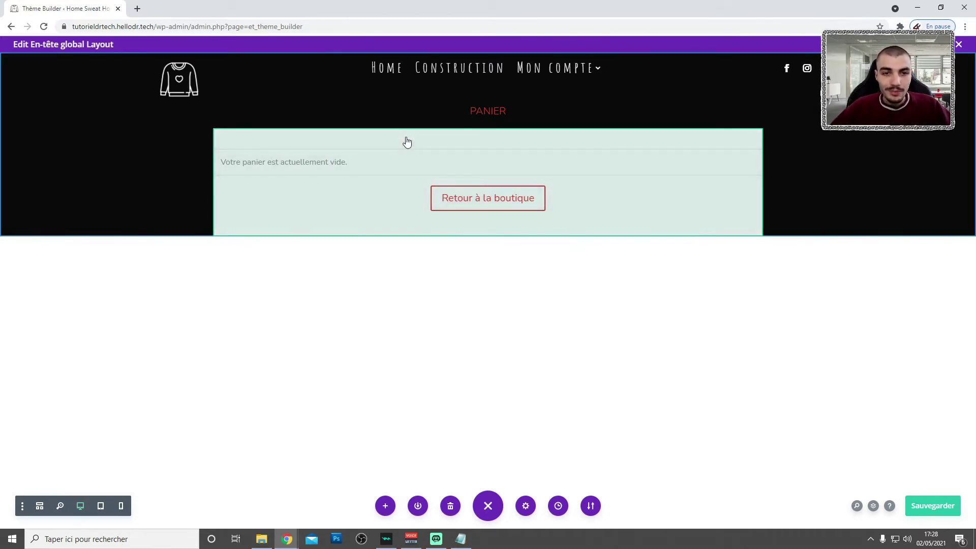
# Assign the CSS classes elementCache elementCache1 to the cart row and save the row's settings.
pyautogui.moveTo(422, 152)
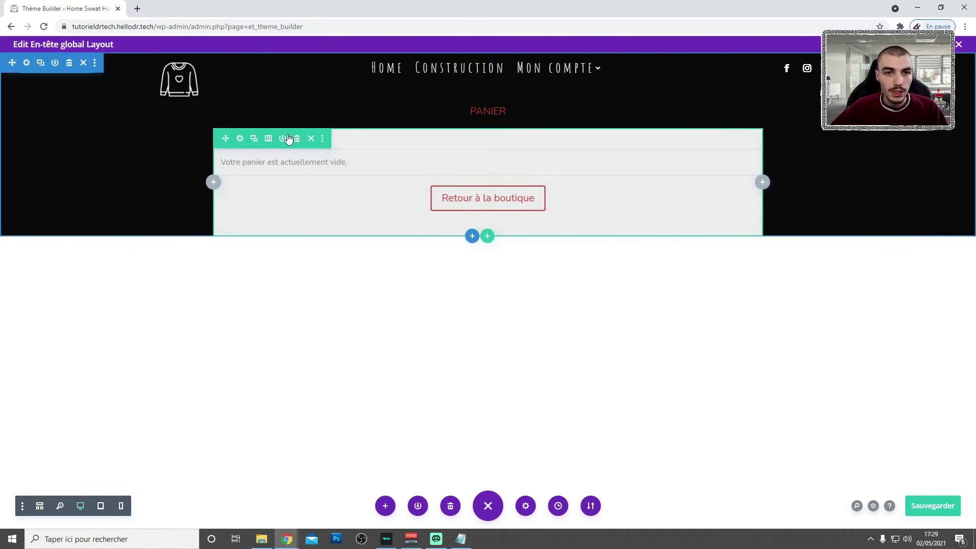
pyautogui.click(240, 138)
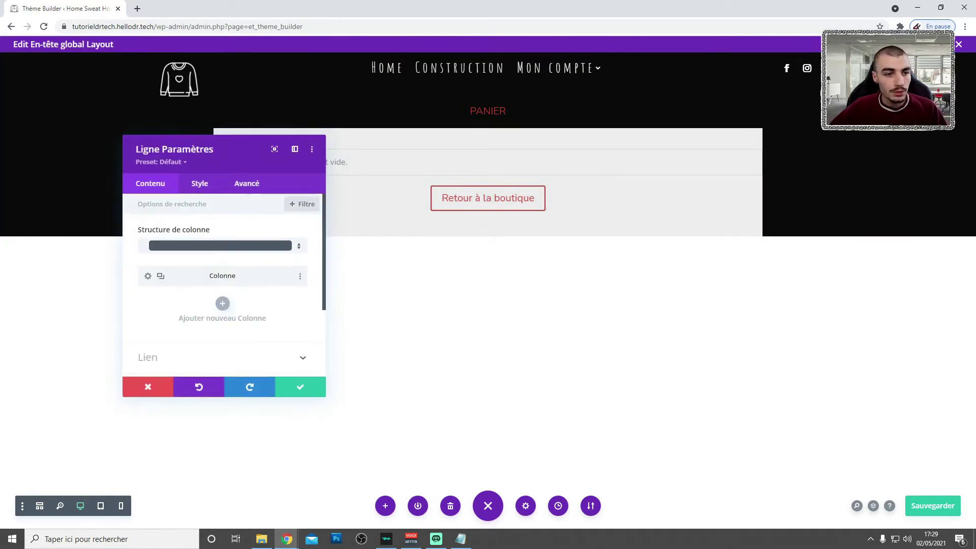
pyautogui.hotkey('alt', 'Tab')
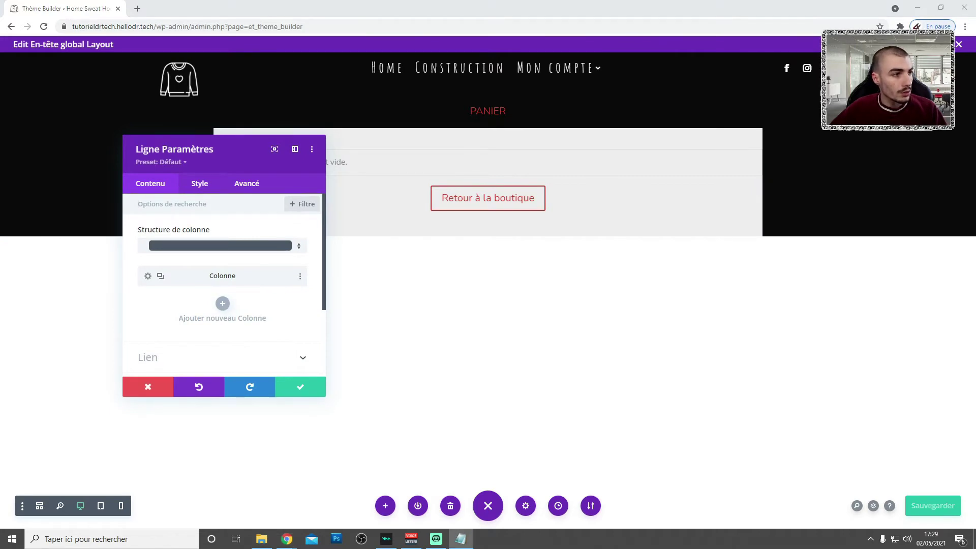
pyautogui.click(246, 184)
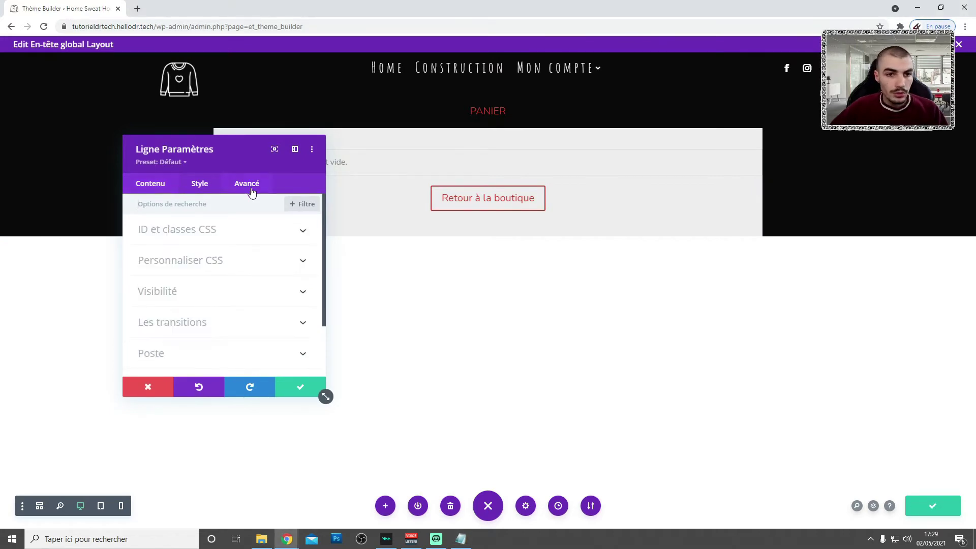
pyautogui.click(176, 230)
pyautogui.click(162, 304)
pyautogui.write('elementCache elementCache1')
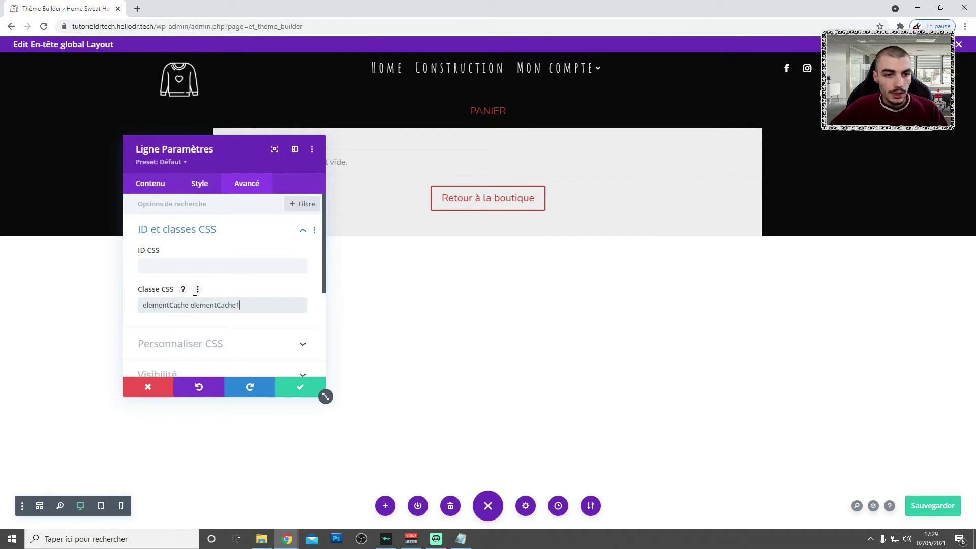
pyautogui.moveTo(188, 307); pyautogui.dragTo(141, 306)
pyautogui.moveTo(242, 306); pyautogui.dragTo(187, 304)
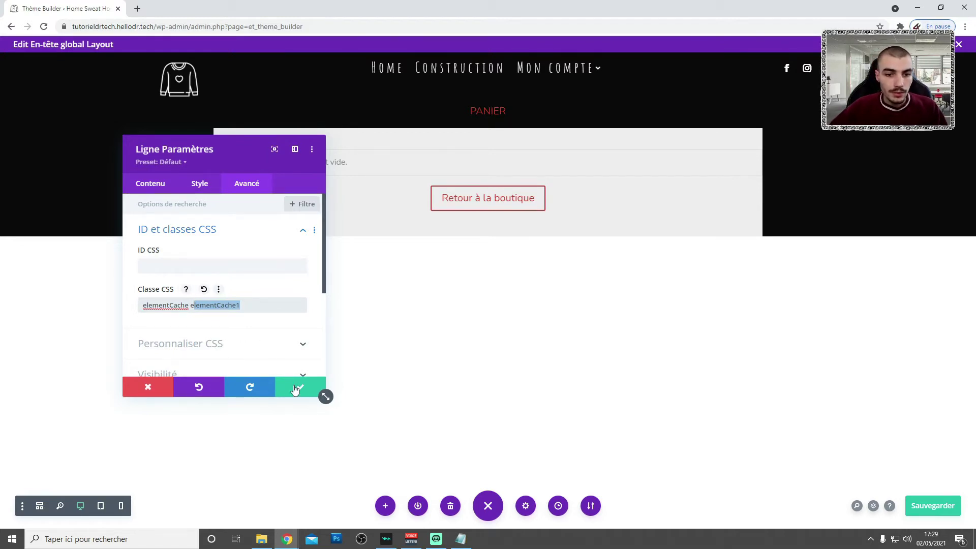
pyautogui.click(301, 389)
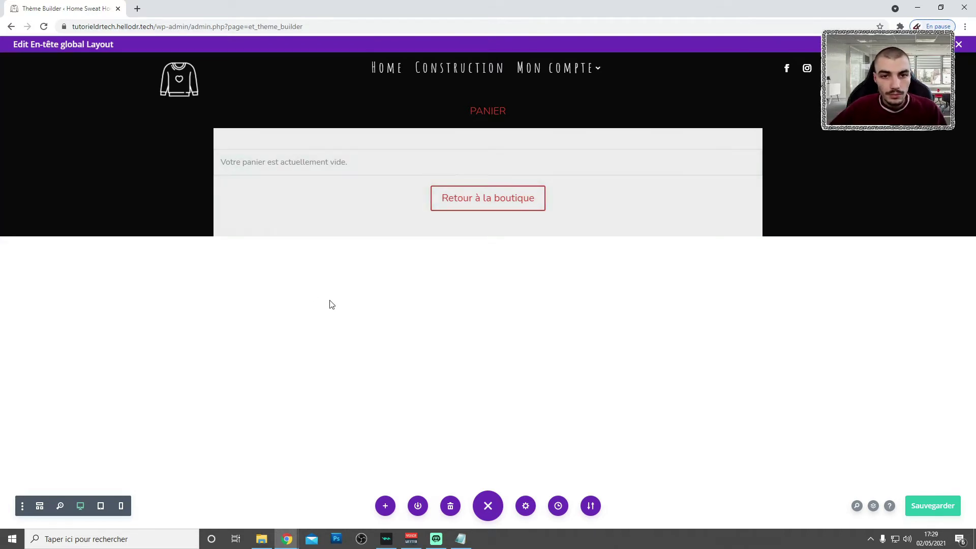
# Set the Z Index of the cart row to 500 in its position settings.
pyautogui.moveTo(259, 215)
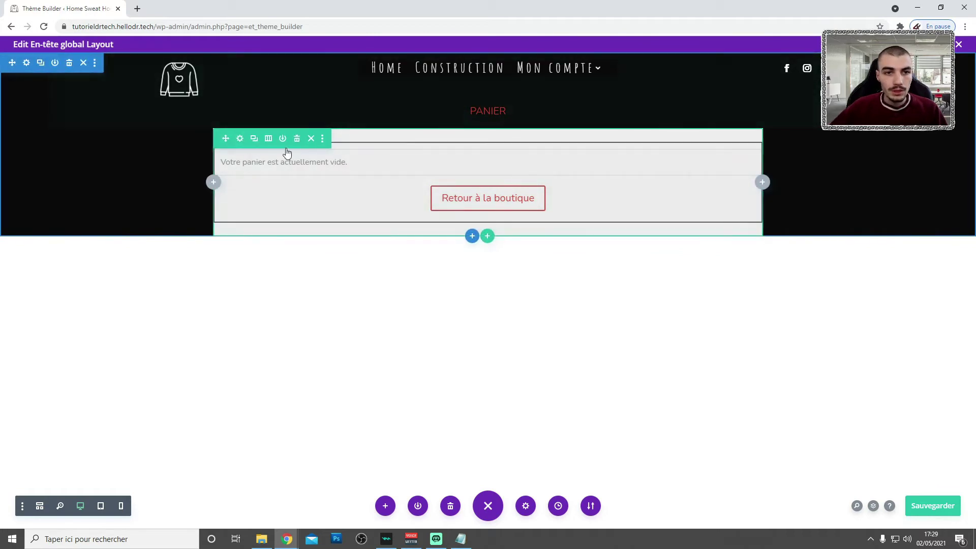
pyautogui.click(240, 139)
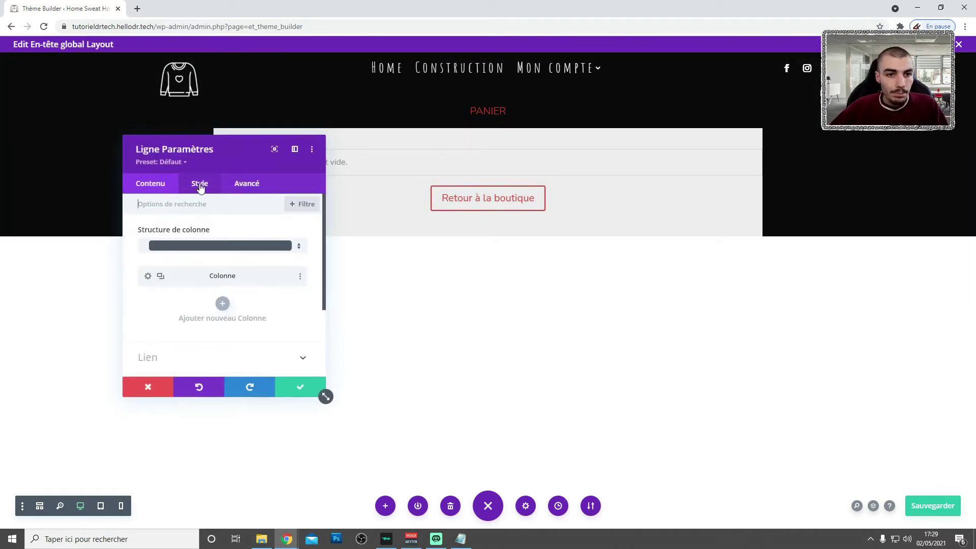
pyautogui.click(246, 185)
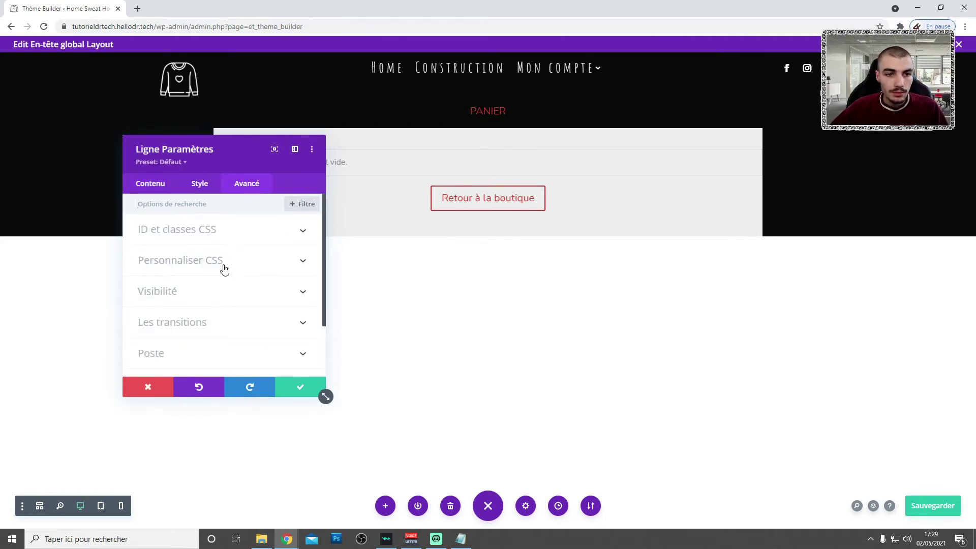
pyautogui.scroll(-2, 224, 269)
pyautogui.click(186, 286)
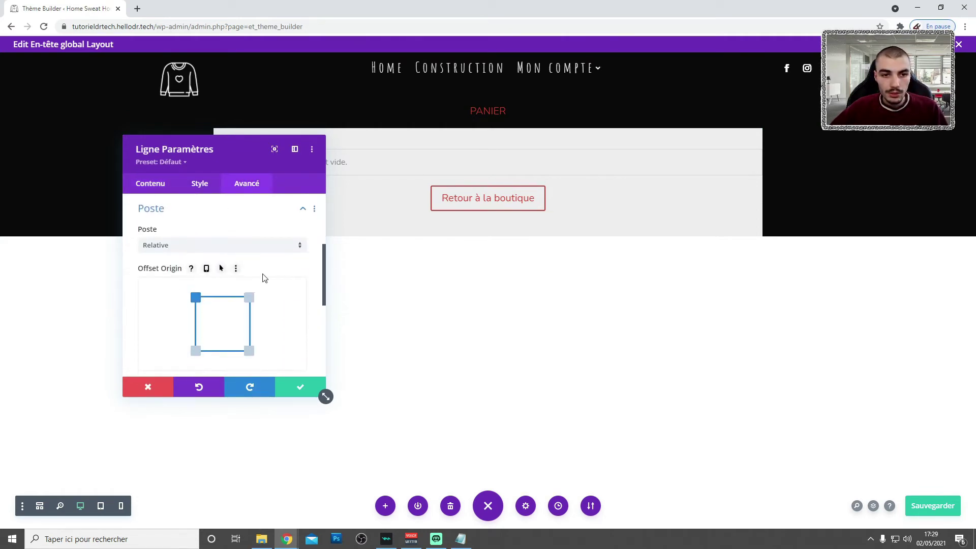
pyautogui.scroll(-3, 285, 275)
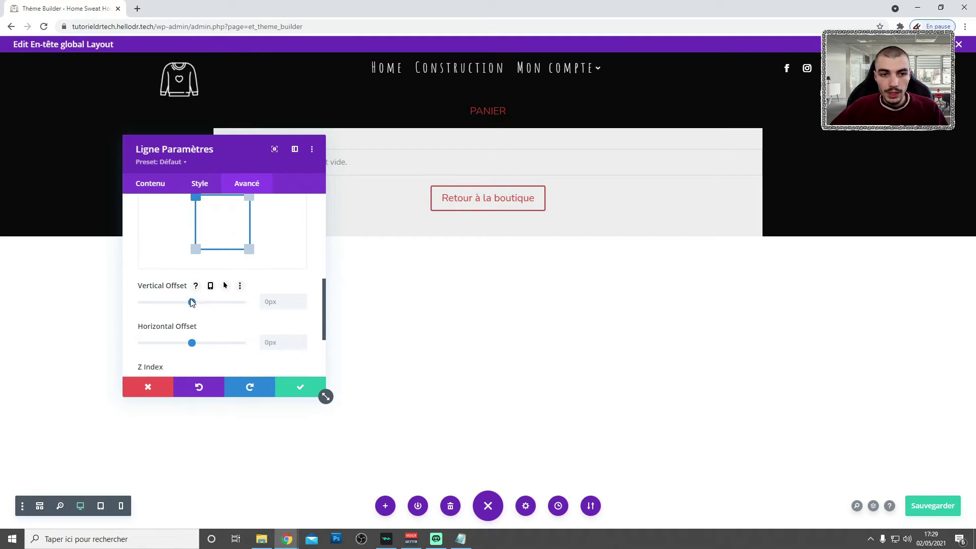
pyautogui.scroll(-1, 193, 306)
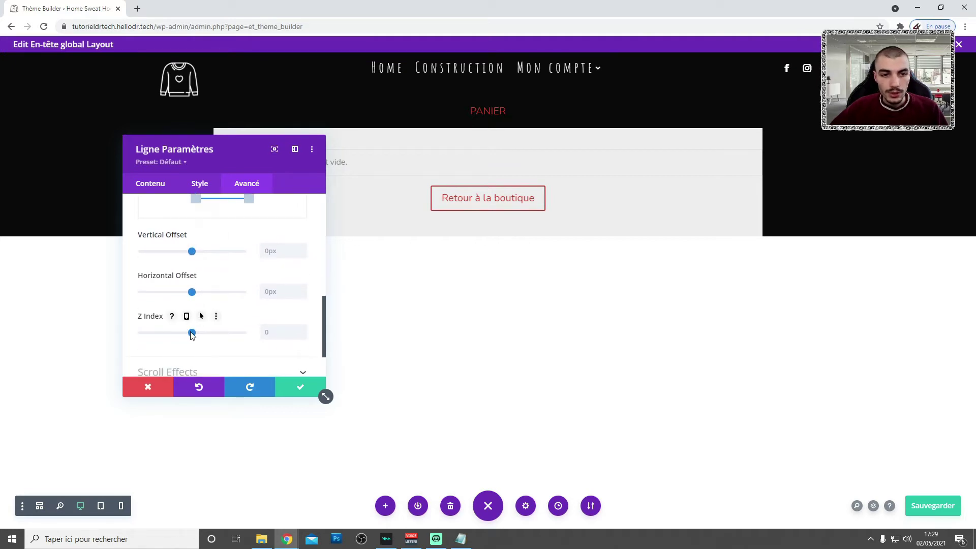
pyautogui.moveTo(191, 332); pyautogui.dragTo(299, 338)
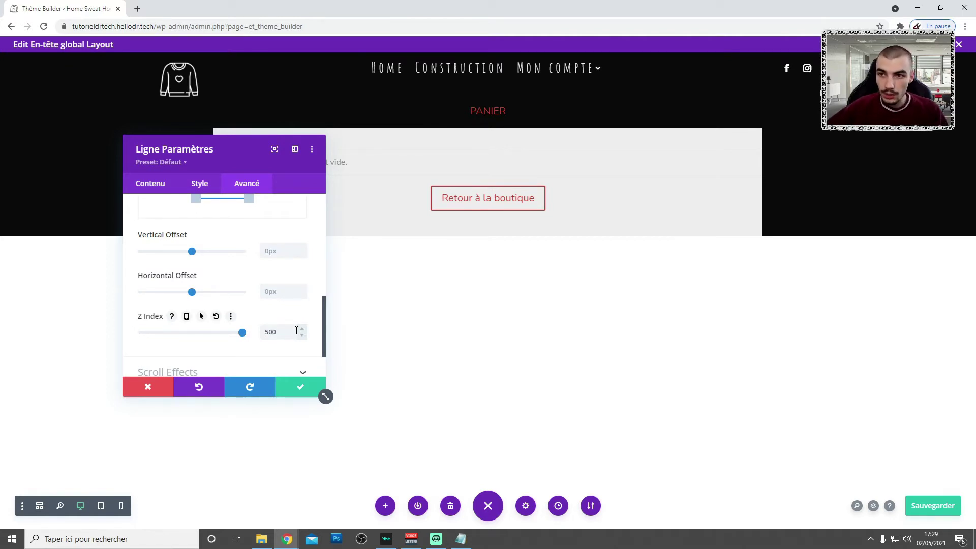
# Set the cart row's position to Fixed with its location at the middle of the right edge, and save the layout.
pyautogui.scroll(3, 299, 307)
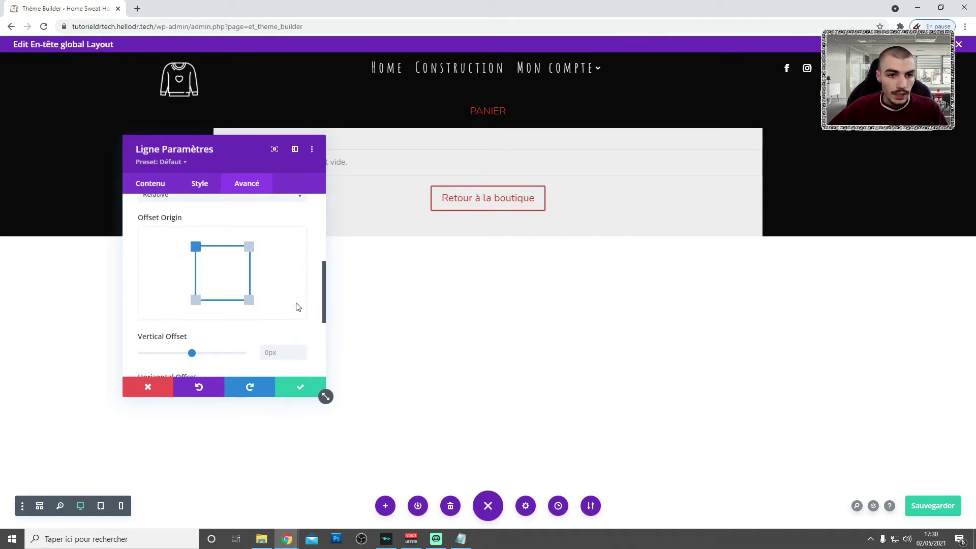
pyautogui.scroll(2, 203, 264)
pyautogui.click(184, 247)
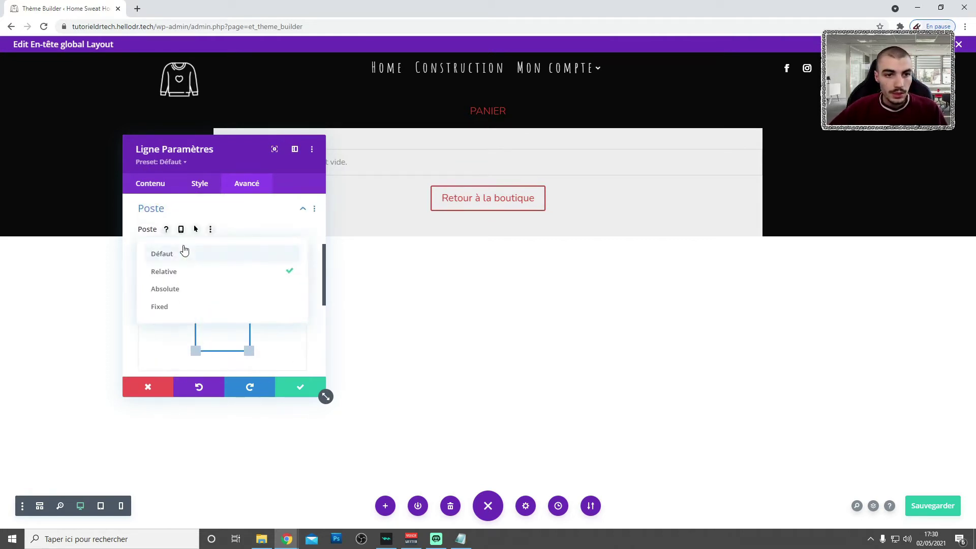
pyautogui.click(187, 306)
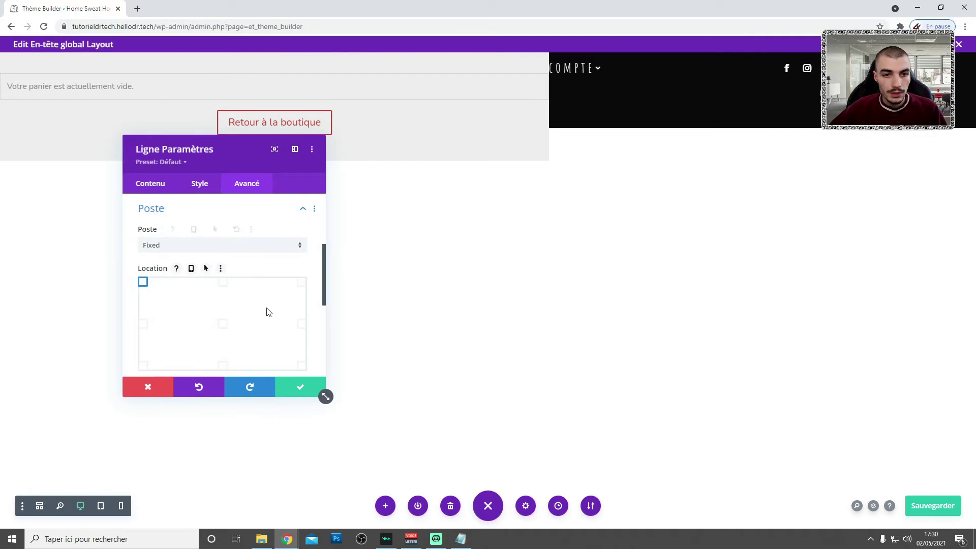
pyautogui.scroll(-1, 294, 307)
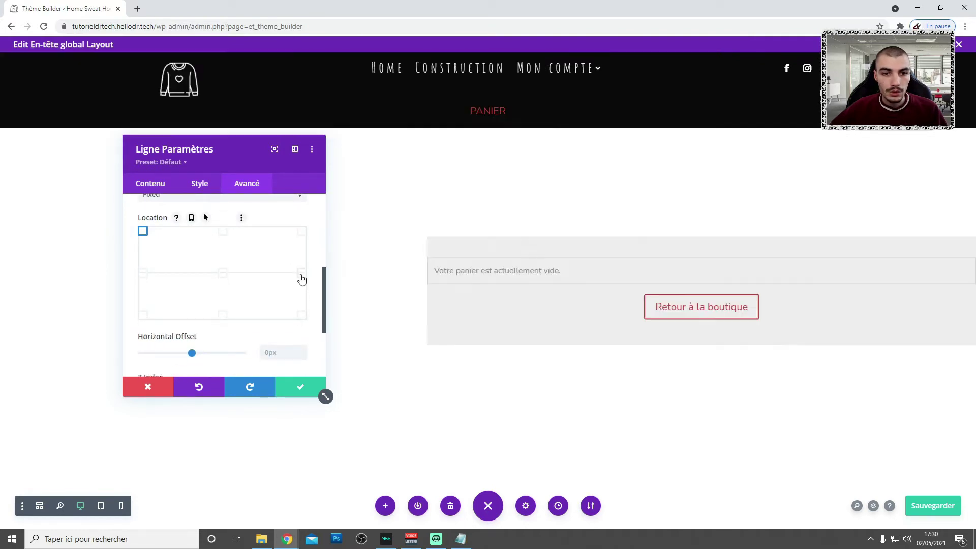
pyautogui.click(302, 274)
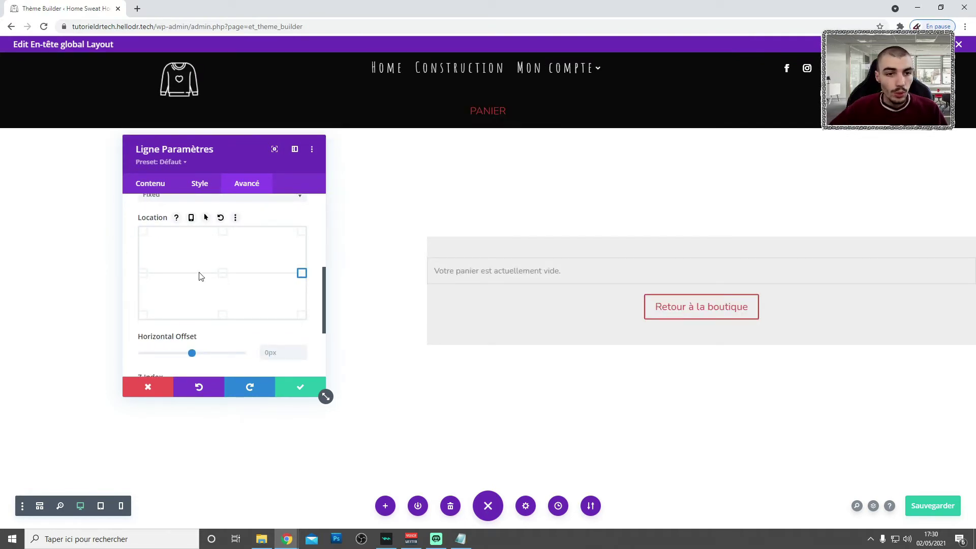
pyautogui.click(143, 273)
pyautogui.click(300, 275)
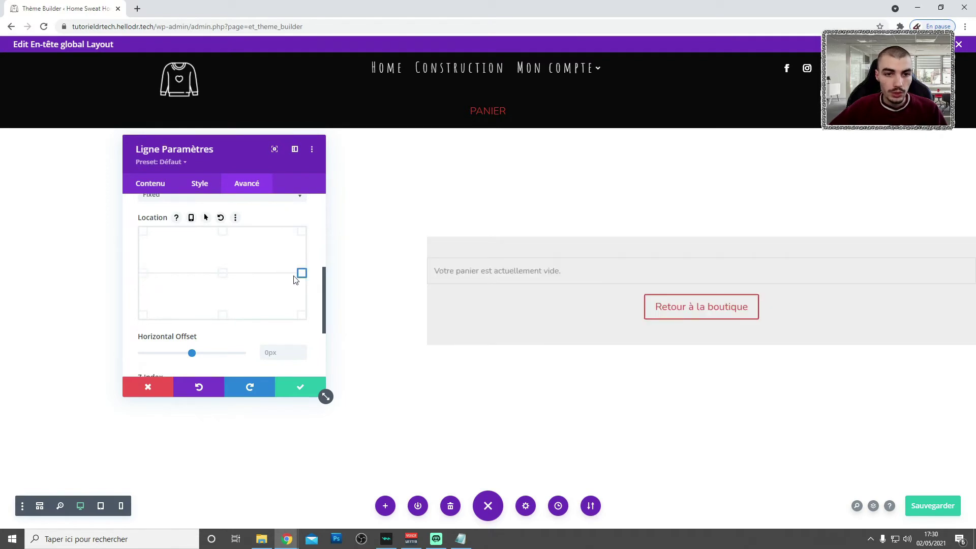
pyautogui.hotkey('ctrl', 's')
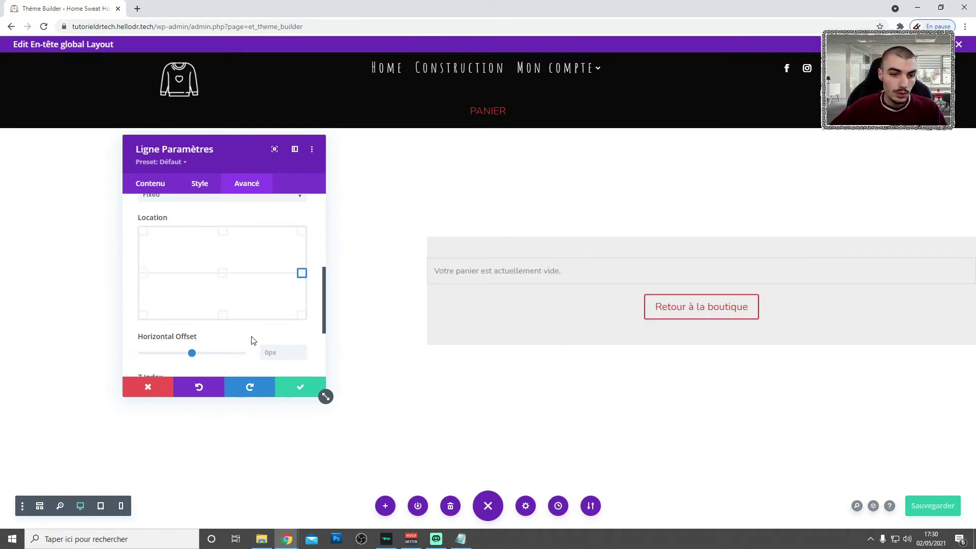
pyautogui.scroll(-3, 256, 338)
pyautogui.scroll(1, 256, 325)
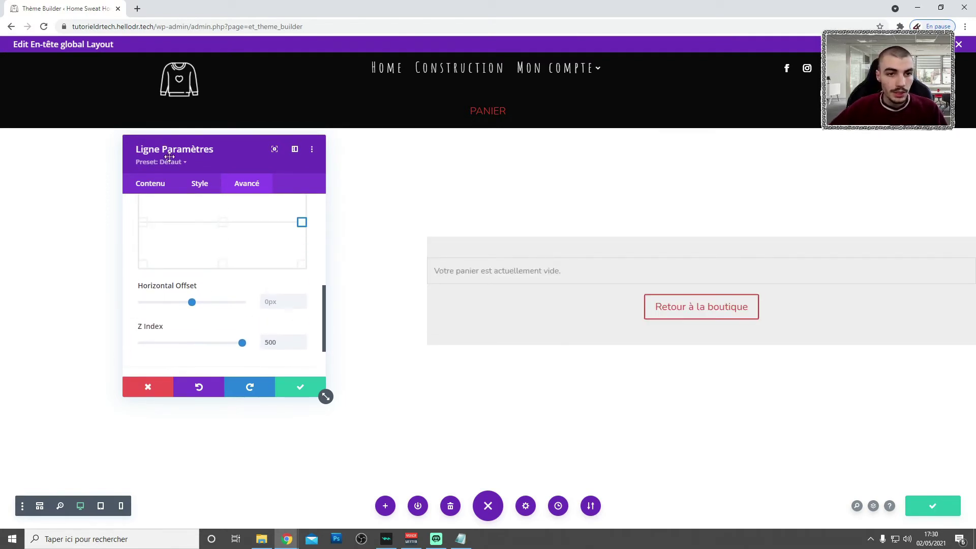
# Set the cart row's maximum width (the pixel-based Largeur maximale) to 30%.
pyautogui.click(197, 186)
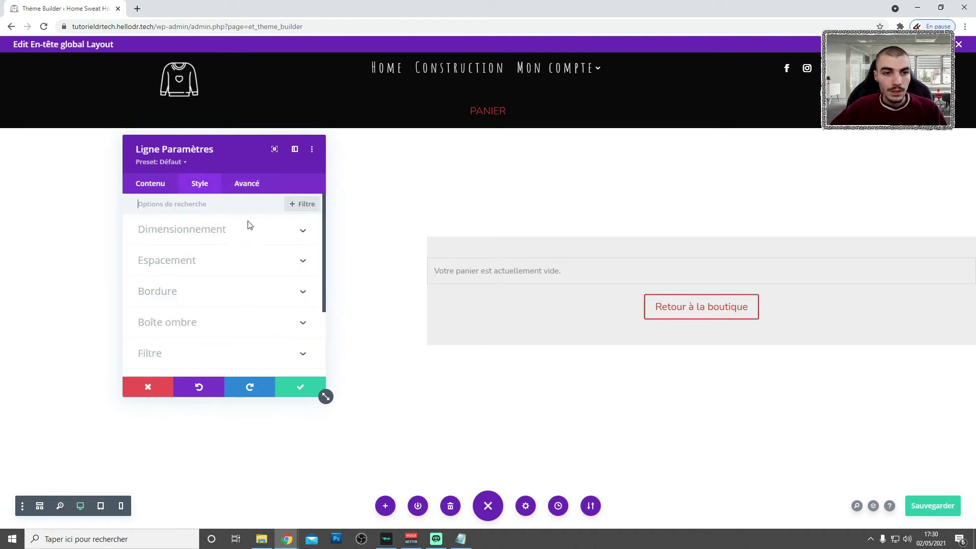
pyautogui.click(212, 231)
pyautogui.scroll(-4, 244, 267)
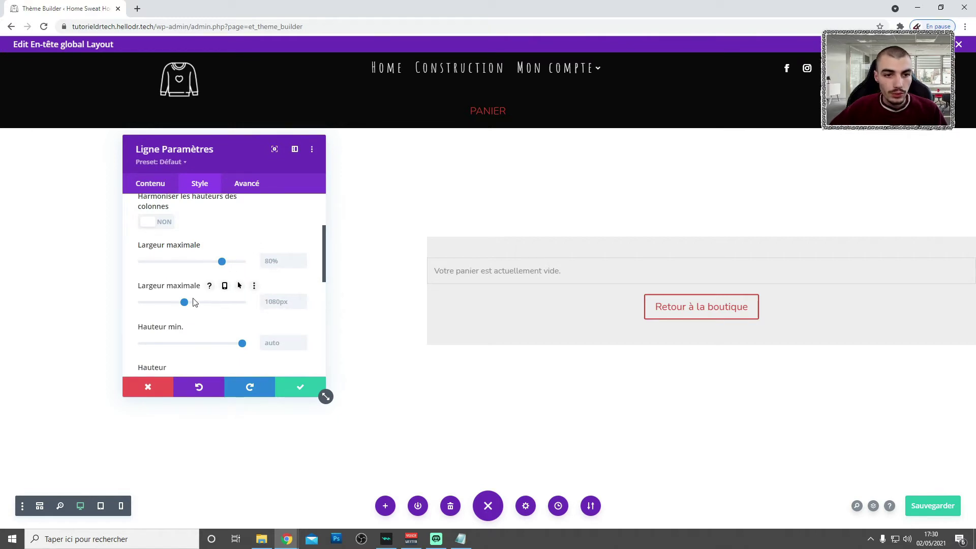
pyautogui.moveTo(186, 302); pyautogui.dragTo(177, 303)
pyautogui.moveTo(285, 302); pyautogui.dragTo(248, 305)
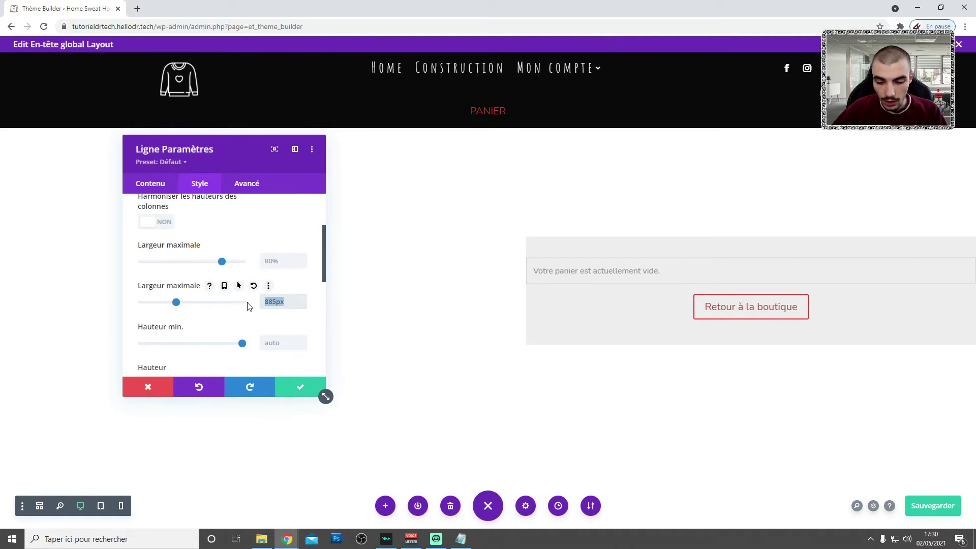
pyautogui.write('30')
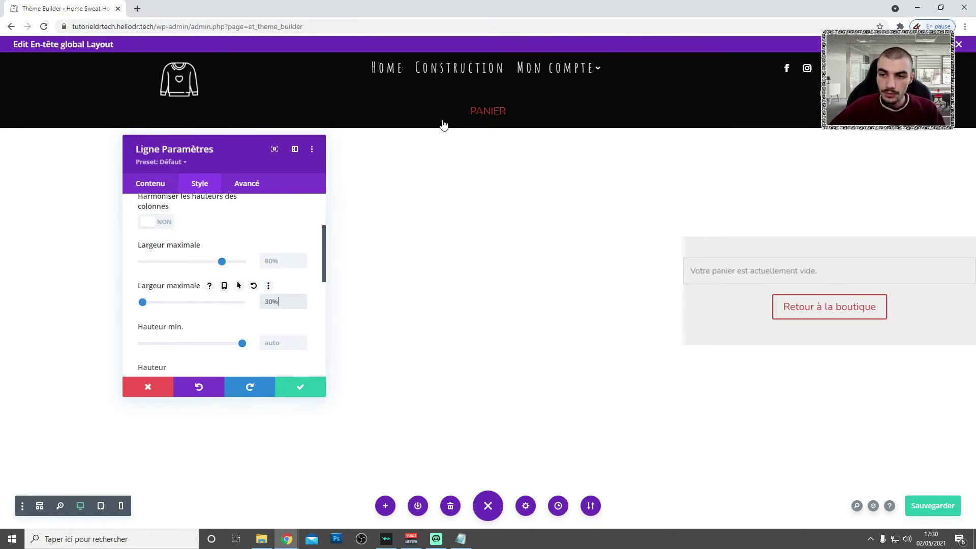
# Set the cart row's height (Hauteur) to 100% and save the row's settings.
pyautogui.scroll(-2, 316, 297)
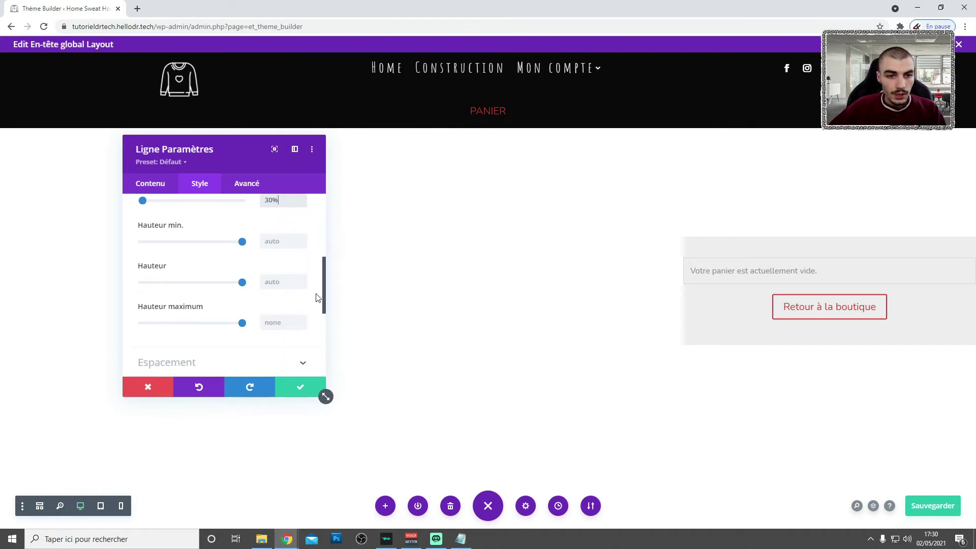
pyautogui.click(279, 282)
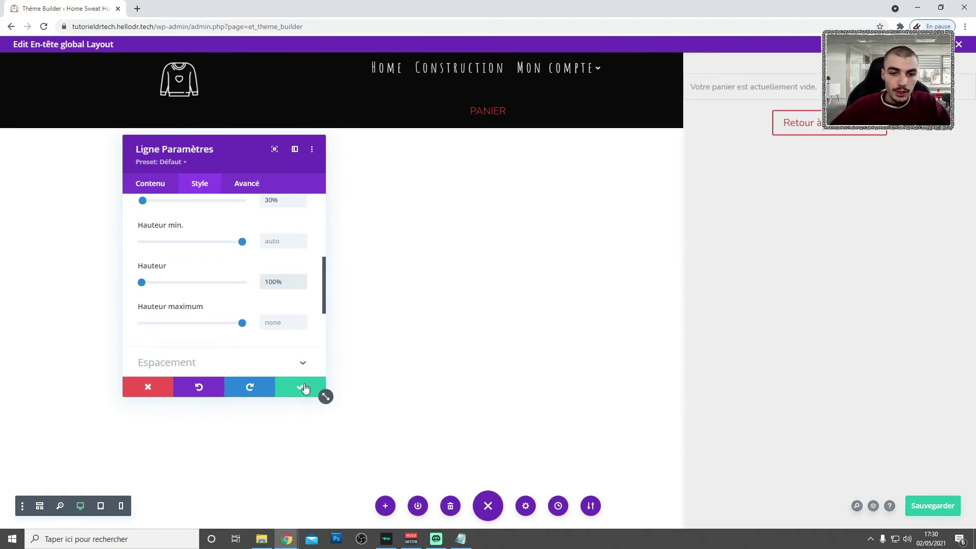
pyautogui.click(322, 393)
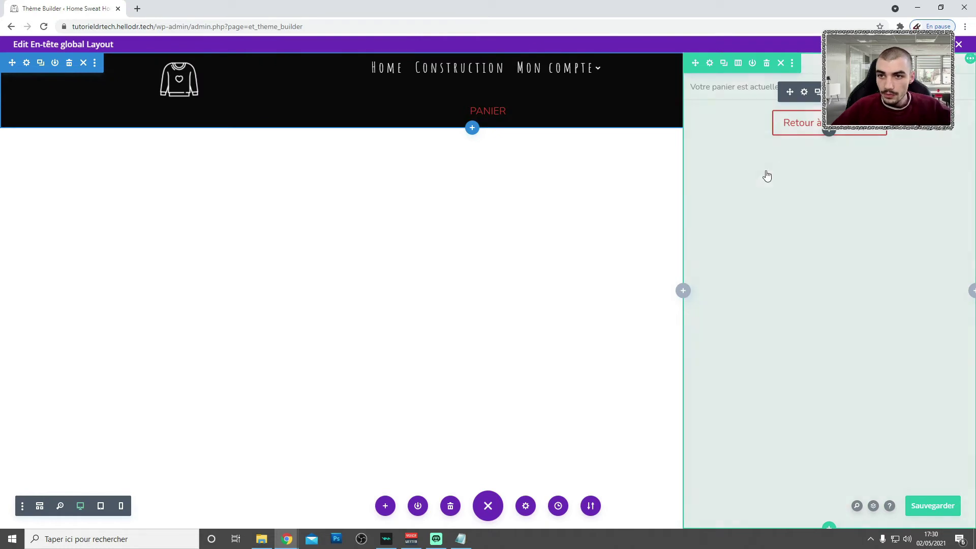
# Insert a Bouton module beneath the cart text module in the fixed row.
pyautogui.click(828, 139)
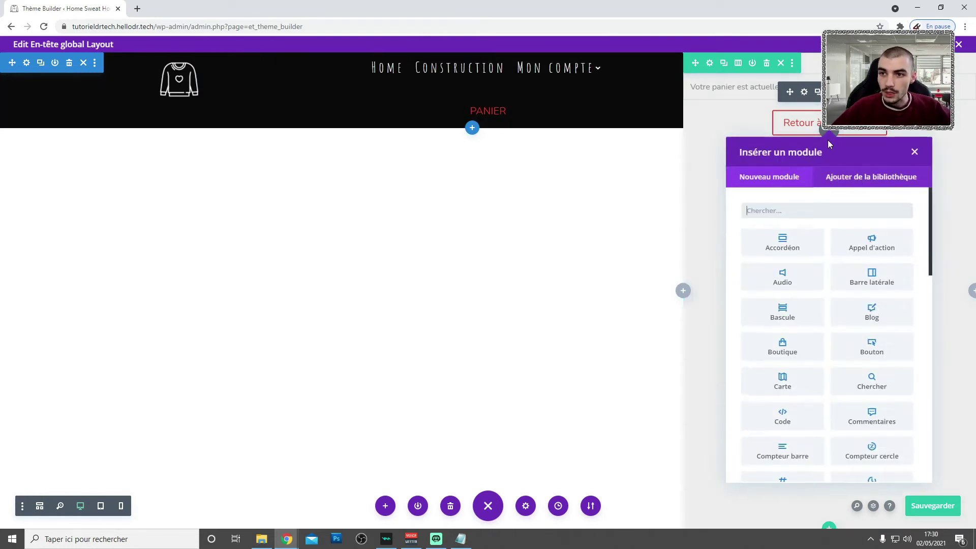
pyautogui.click(781, 206)
pyautogui.write('bout')
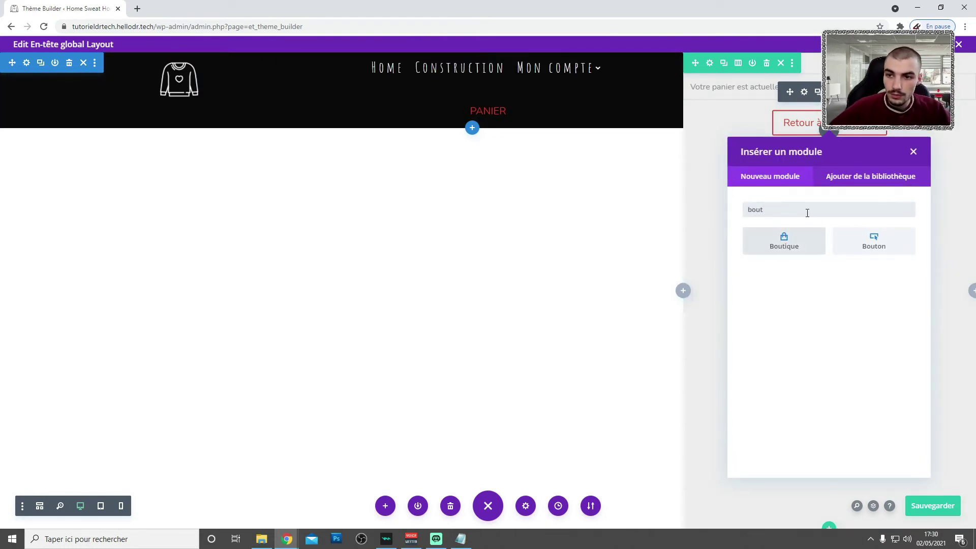
pyautogui.click(890, 248)
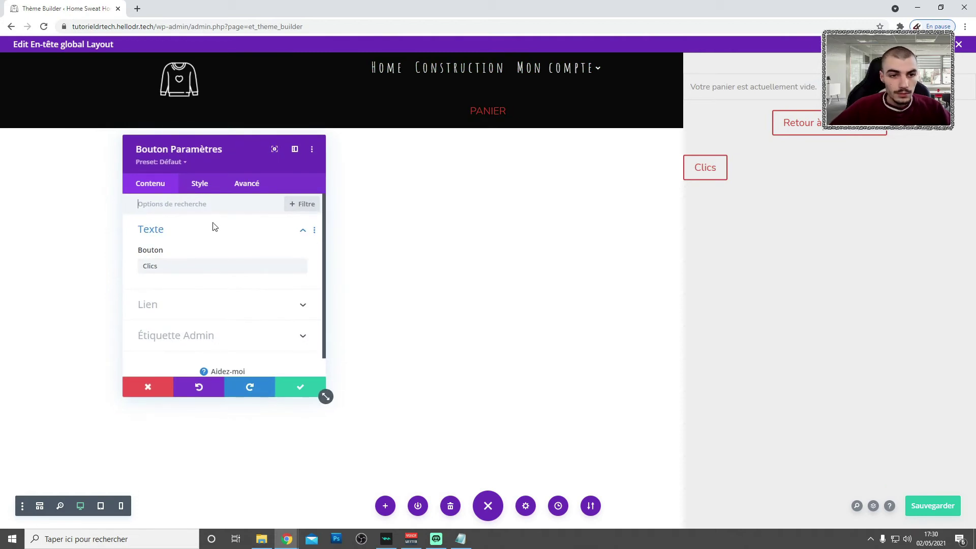
# Align the new button to the right of its column.
pyautogui.click(203, 187)
pyautogui.click(188, 233)
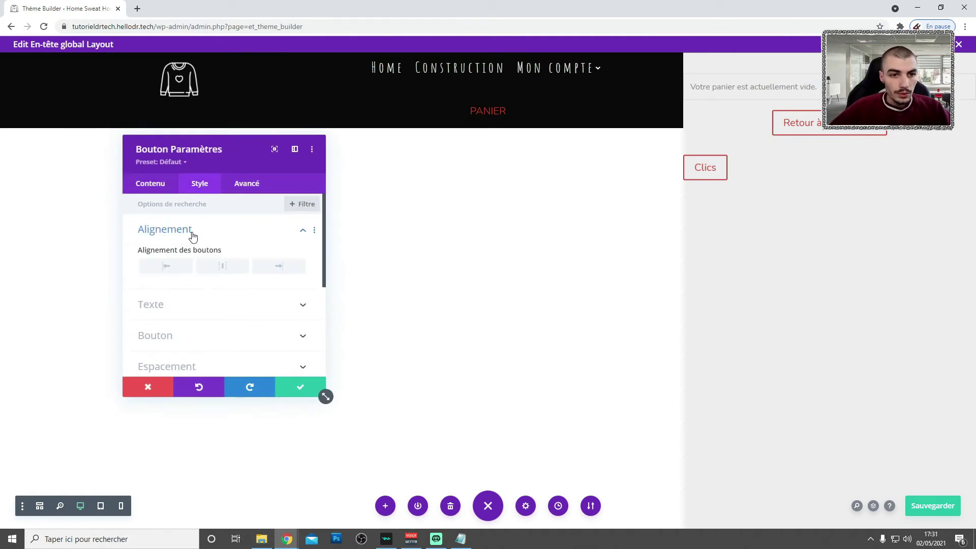
pyautogui.click(280, 267)
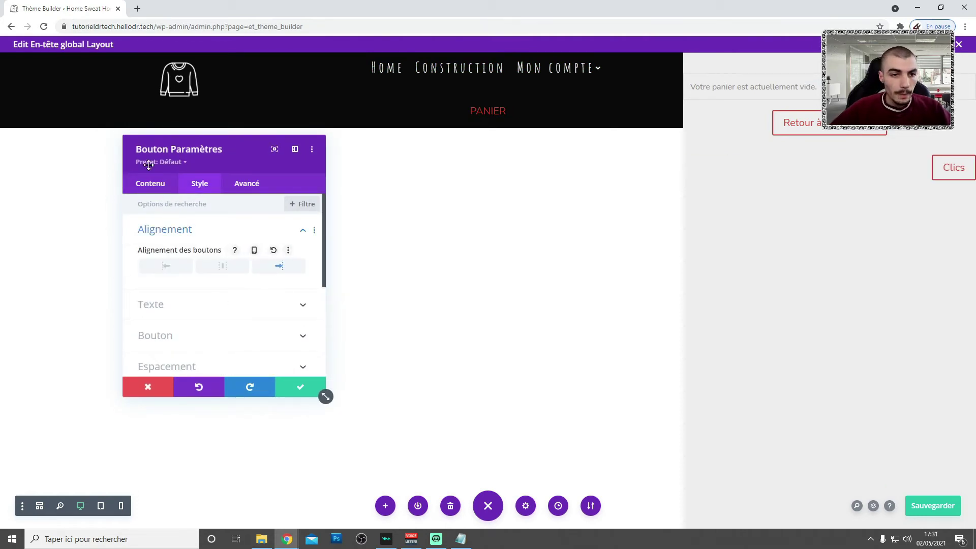
# Replace the new button's placeholder text with X.
pyautogui.click(152, 184)
pyautogui.click(174, 239)
pyautogui.moveTo(170, 264); pyautogui.dragTo(72, 251)
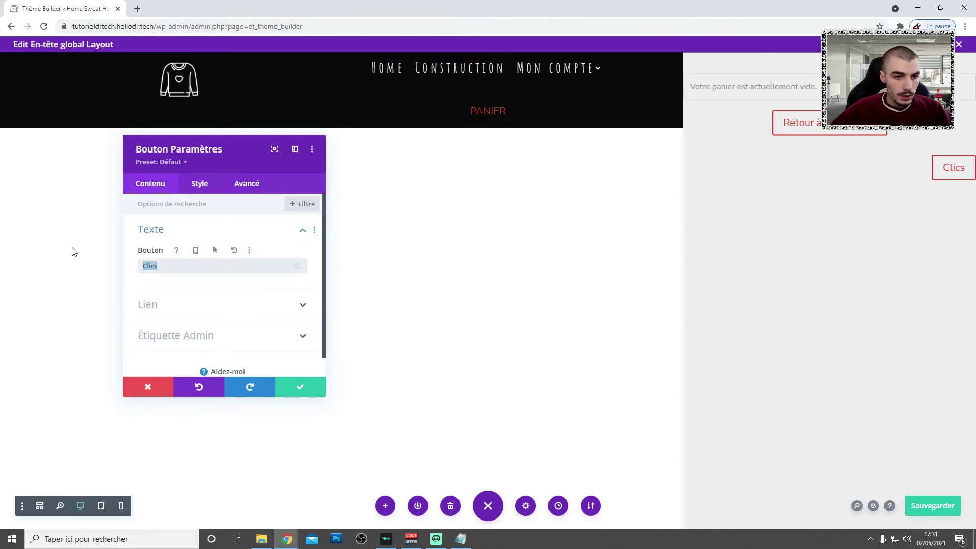
pyautogui.write('X')
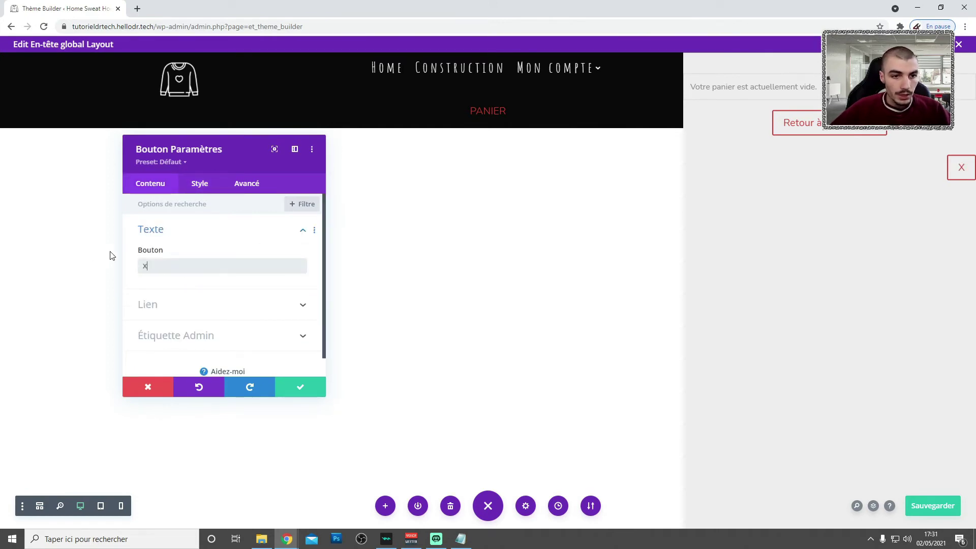
# Enable custom styles for the X button and set its text size to 18px.
pyautogui.click(200, 184)
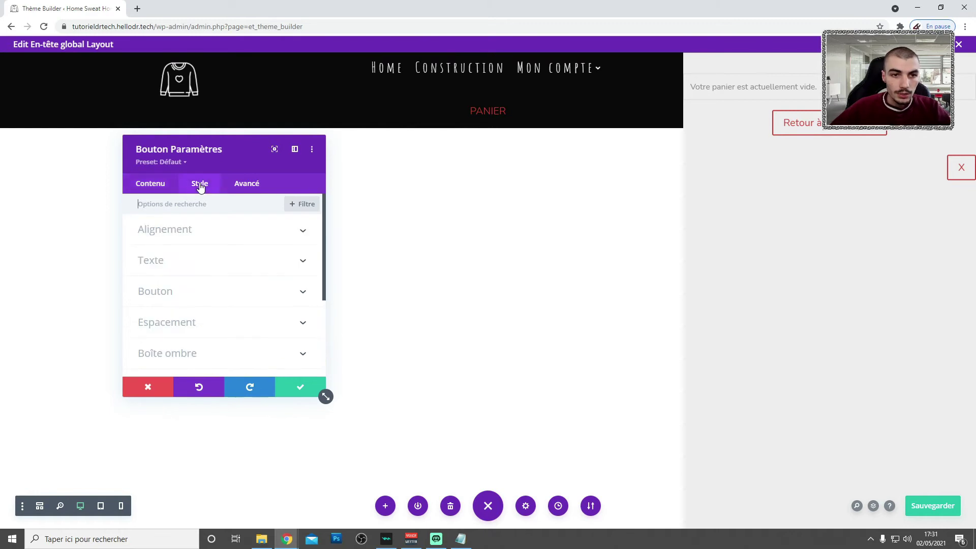
pyautogui.click(176, 233)
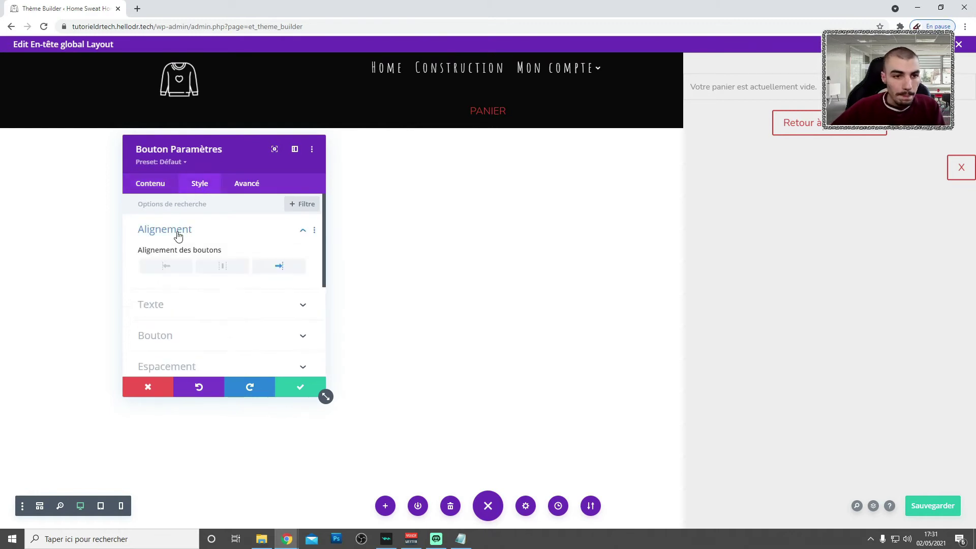
pyautogui.click(176, 234)
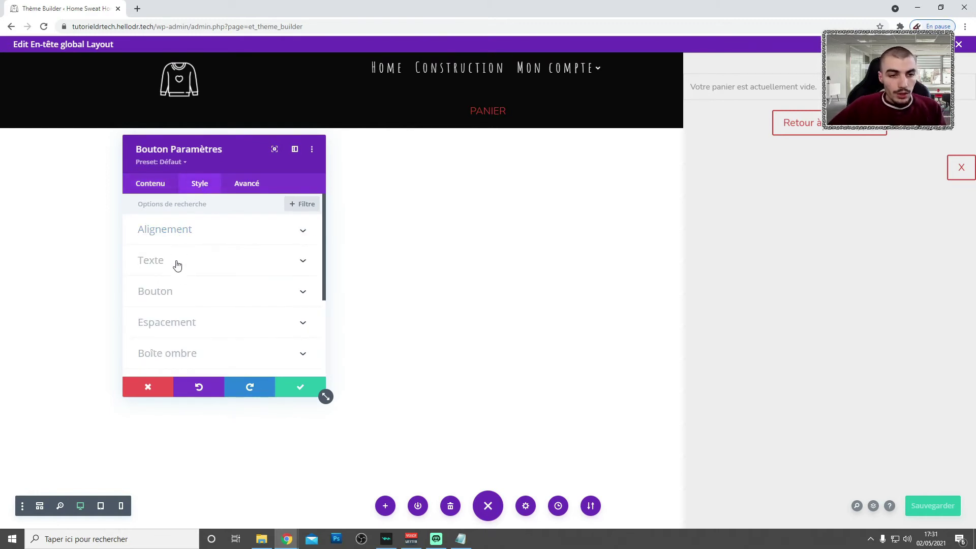
pyautogui.click(176, 262)
pyautogui.click(172, 284)
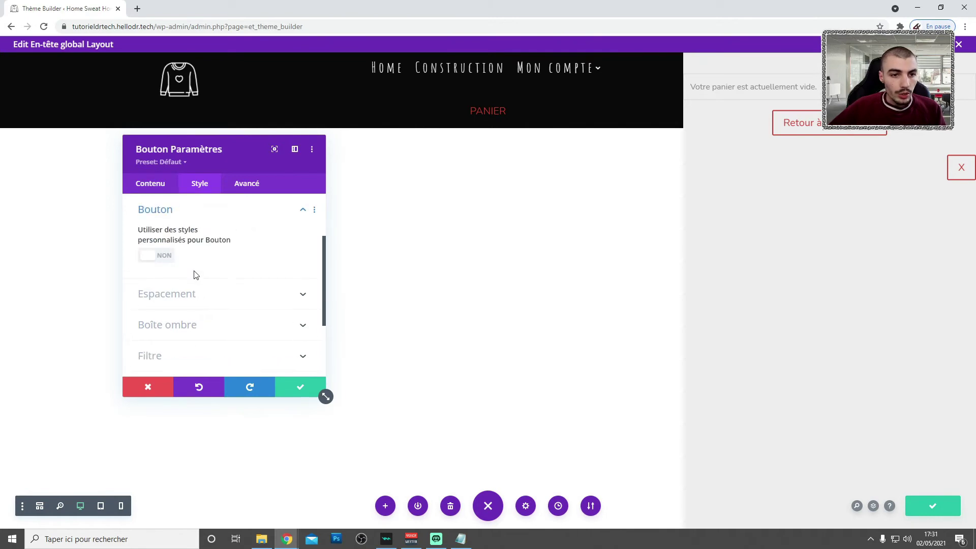
pyautogui.click(158, 254)
pyautogui.scroll(-1, 212, 257)
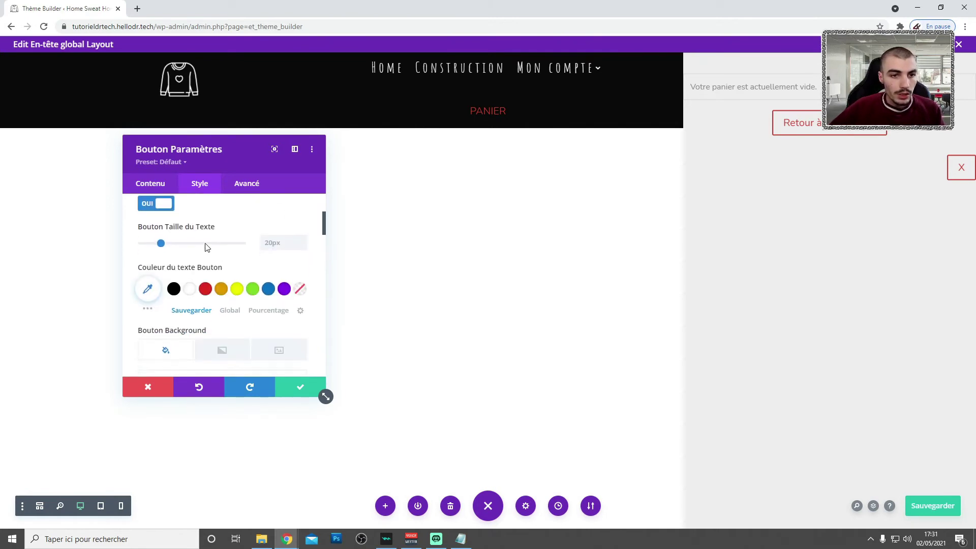
pyautogui.moveTo(162, 244); pyautogui.dragTo(160, 244)
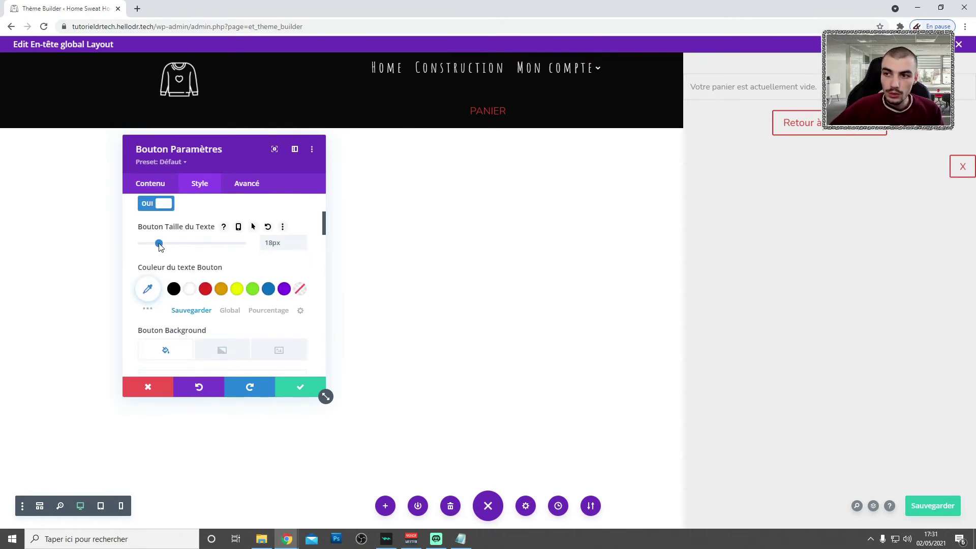
# Set the X button's border width and border radius both to 0px.
pyautogui.scroll(-4, 215, 271)
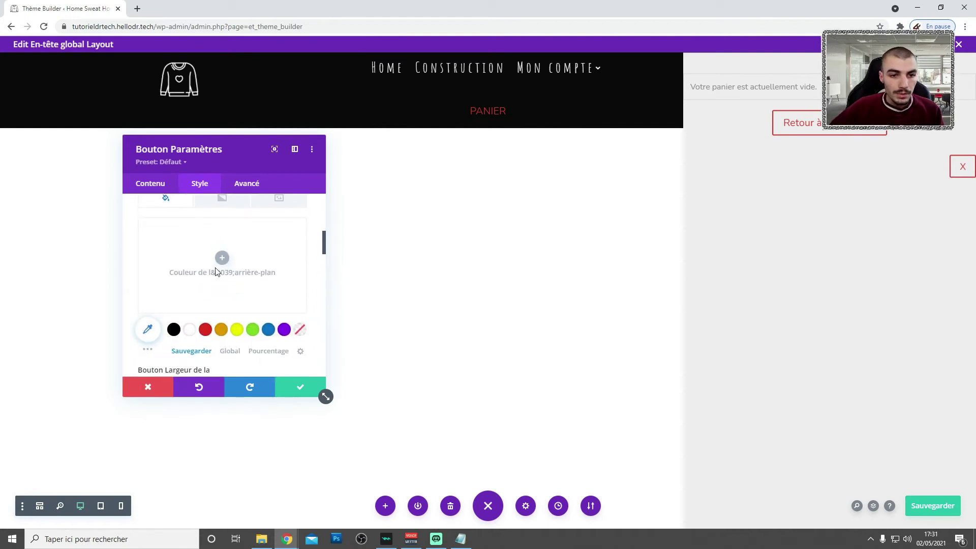
pyautogui.scroll(-1, 215, 271)
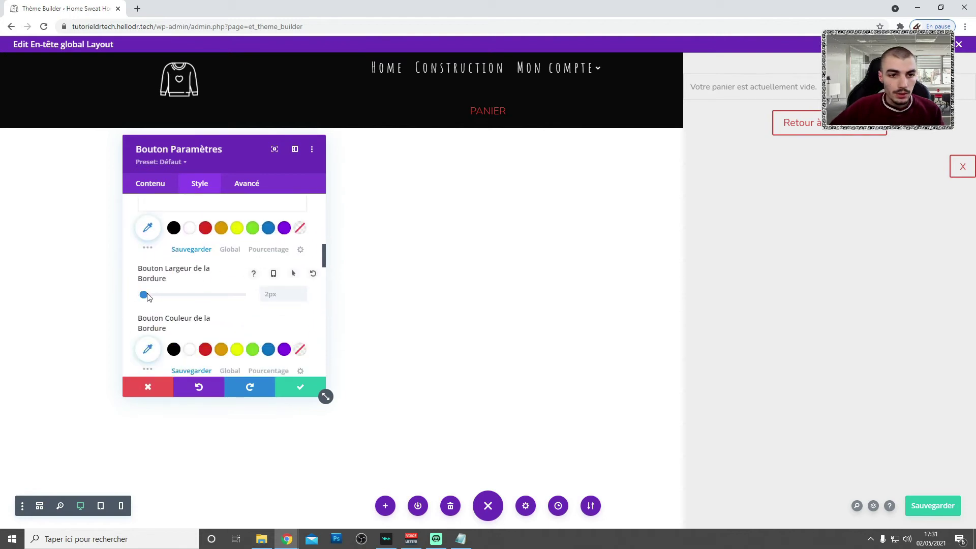
pyautogui.moveTo(143, 295); pyautogui.dragTo(136, 299)
pyautogui.scroll(-2, 206, 286)
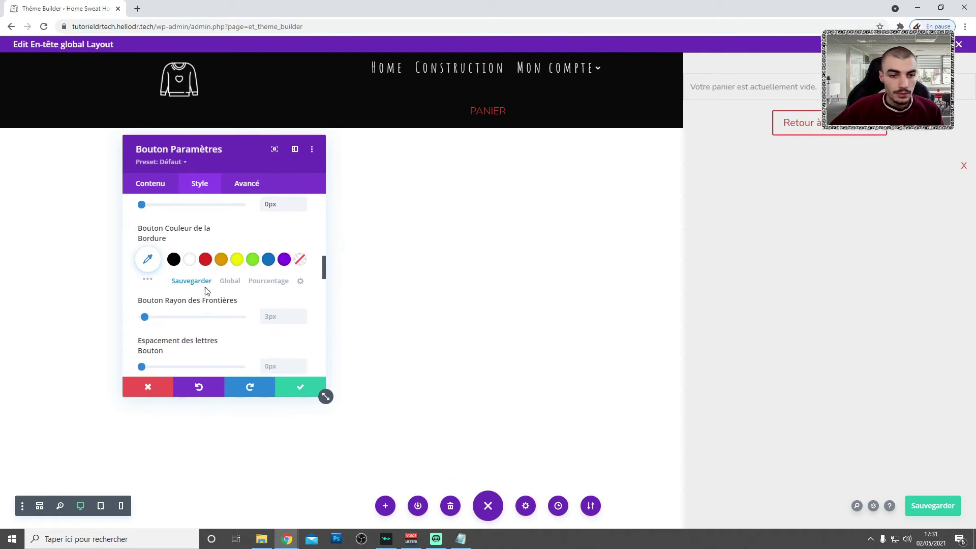
pyautogui.click(145, 306)
# Disable the X button's icon, keep its settings, and move the button above the cart text module.
pyautogui.scroll(-3, 184, 320)
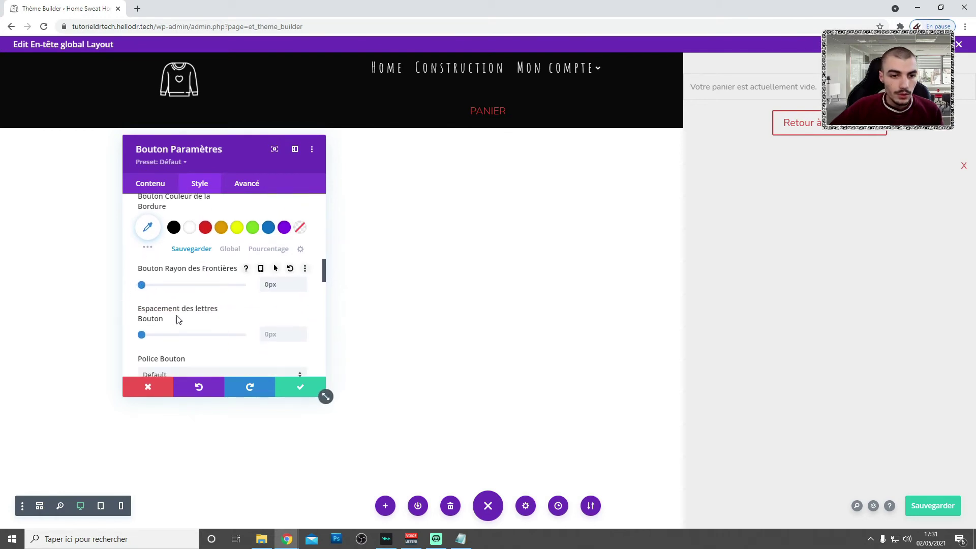
pyautogui.scroll(-1, 183, 305)
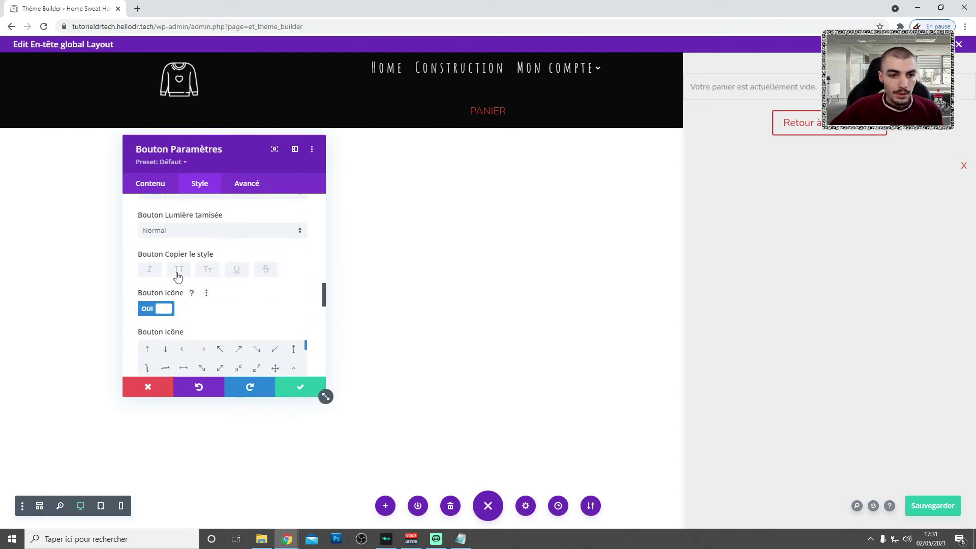
pyautogui.scroll(-2, 183, 279)
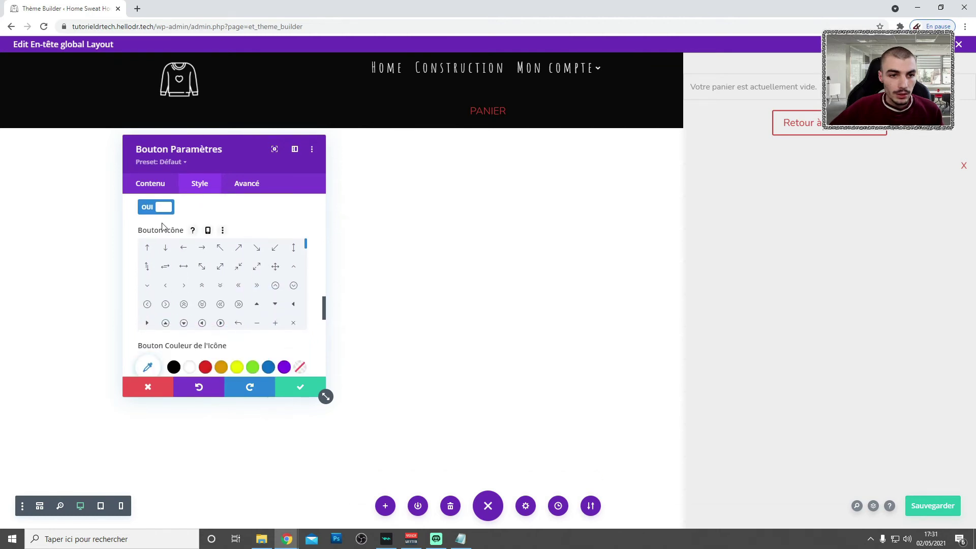
pyautogui.click(170, 209)
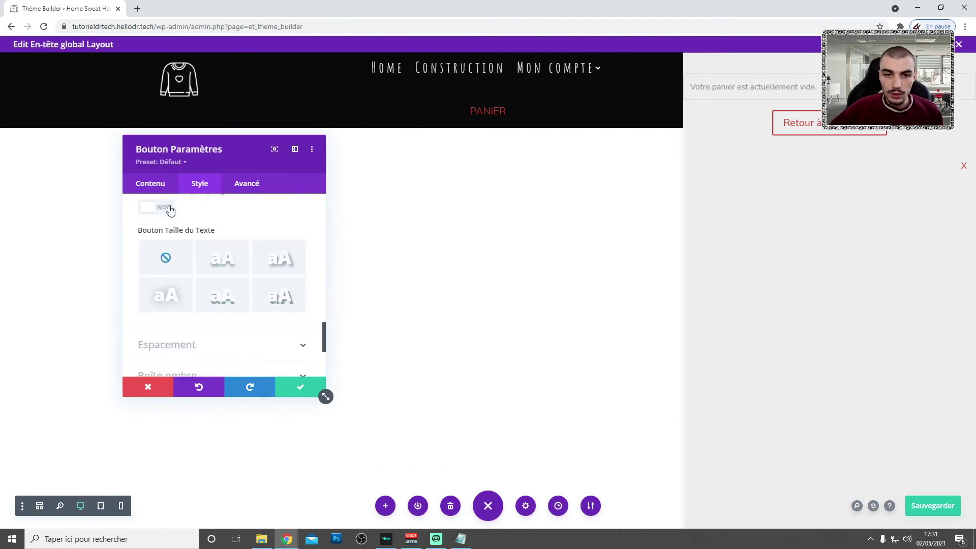
pyautogui.click(301, 389)
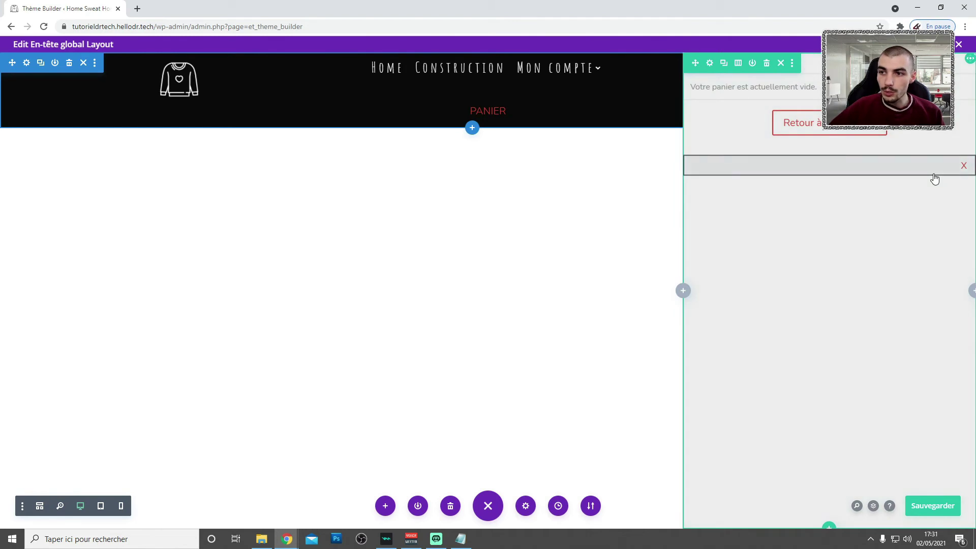
pyautogui.moveTo(790, 161); pyautogui.dragTo(819, 71)
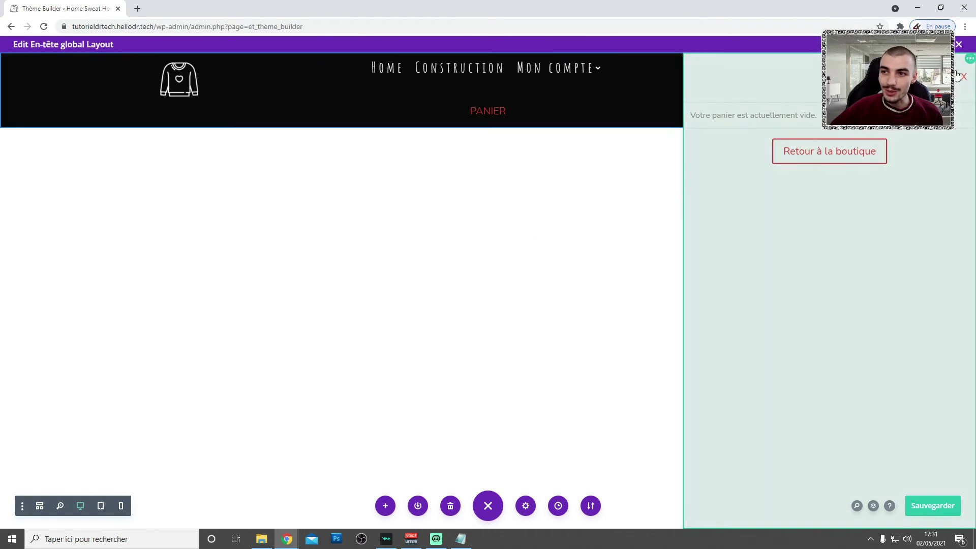
# Assign the CSS classes boutonCache1 boutonCache_ferm to the X button and save the header layout.
pyautogui.click(803, 73)
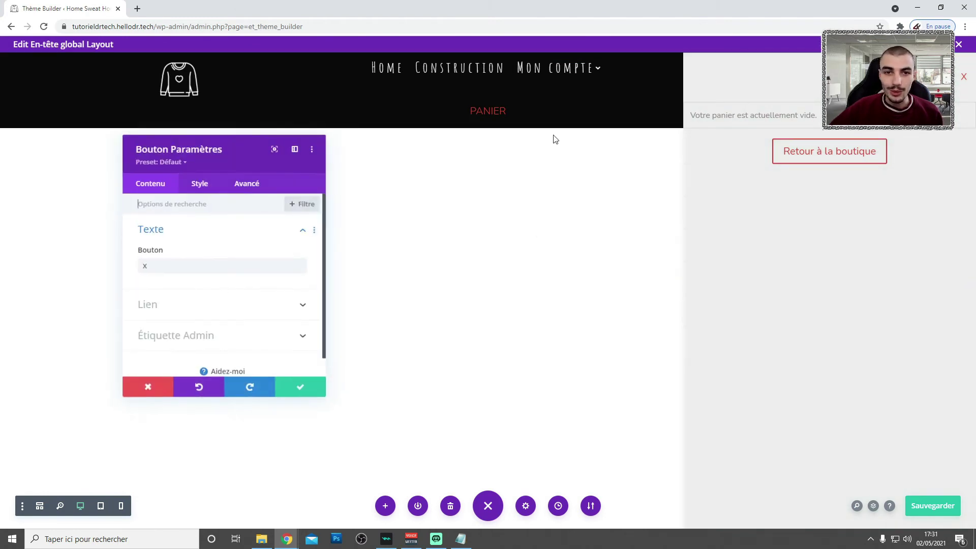
pyautogui.click(251, 185)
pyautogui.click(178, 232)
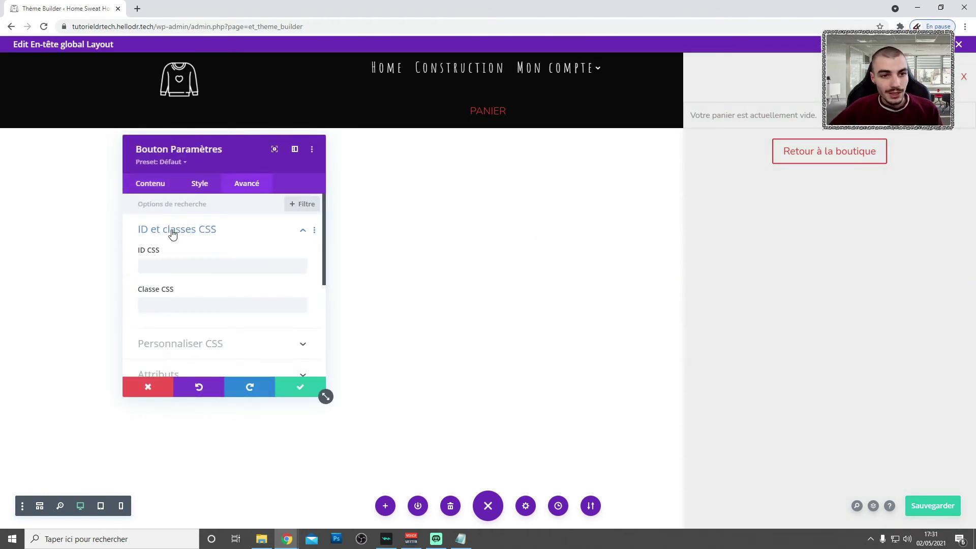
pyautogui.hotkey('alt', 'Tab')
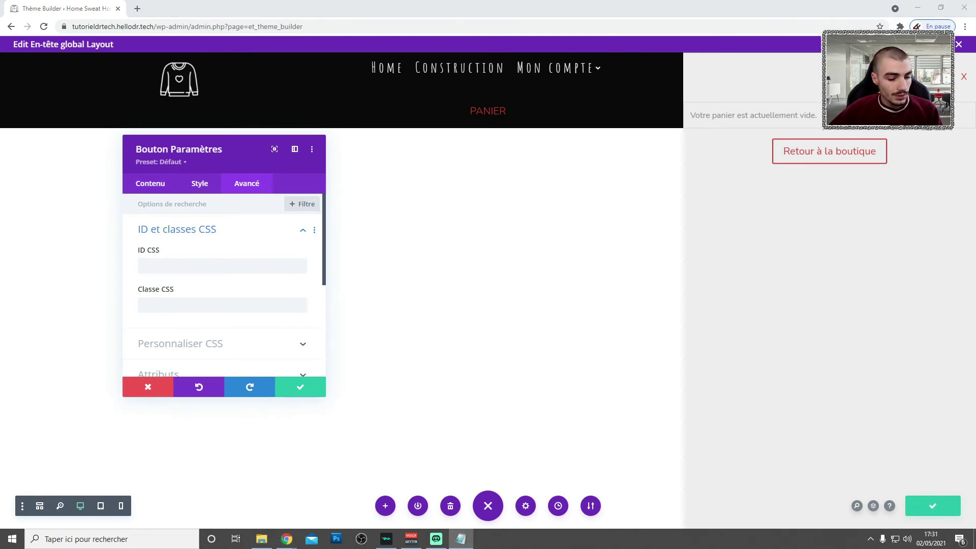
pyautogui.click(155, 305)
pyautogui.write('boutonCache1 boutonCache_ferm')
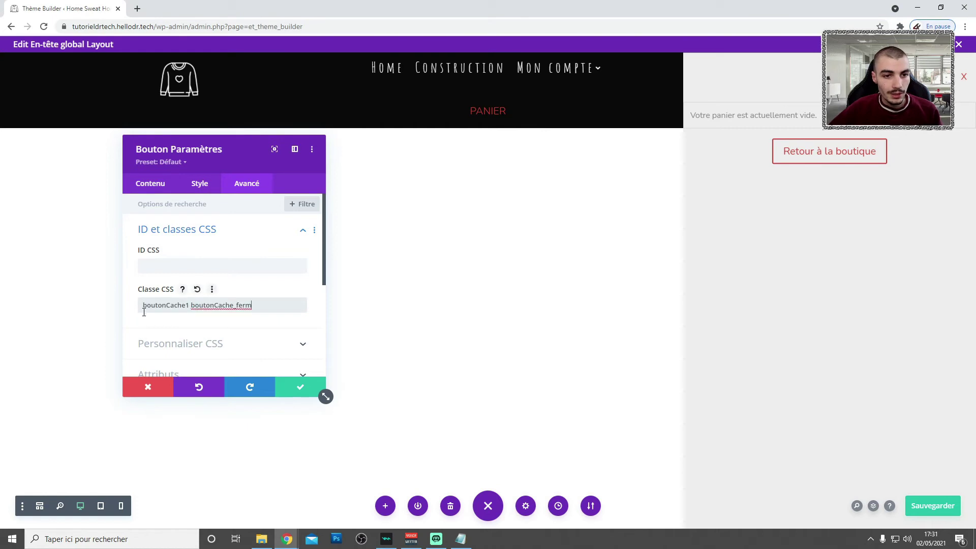
pyautogui.click(300, 389)
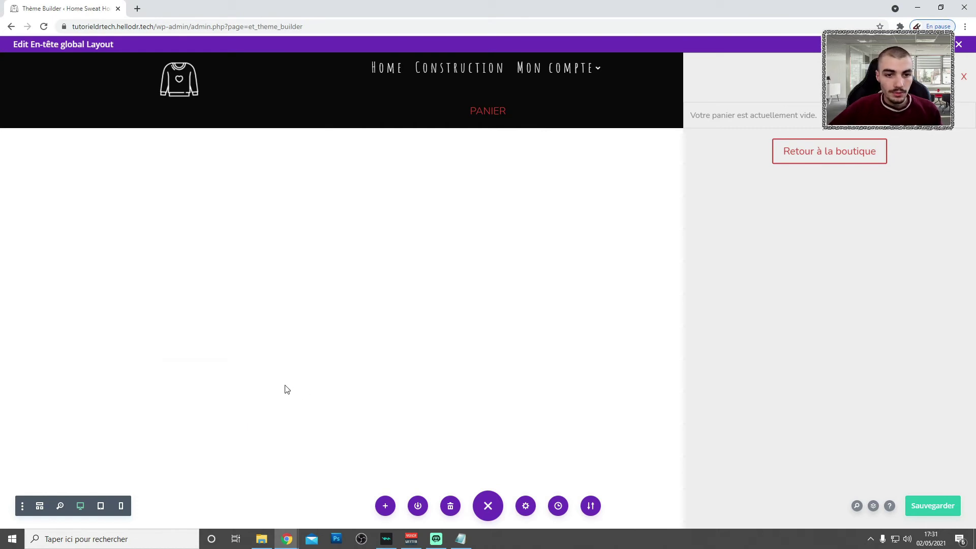
pyautogui.click(925, 506)
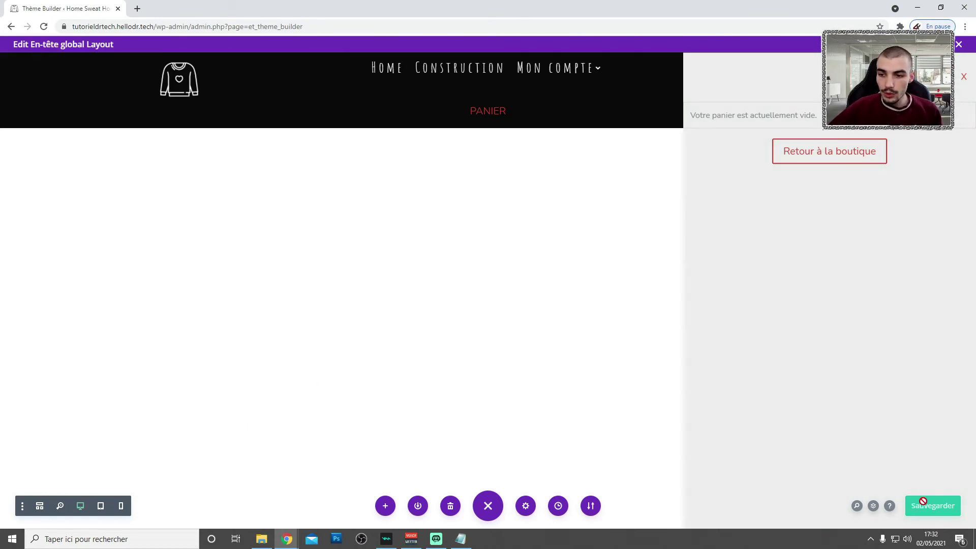
# Append custom page CSS hiding .elementCache outside the builder, with after-content \32 for boutonCache_ouv and \33 for boutonCache_ferm; save and close the layout.
pyautogui.hotkey('alt', 'Tab')
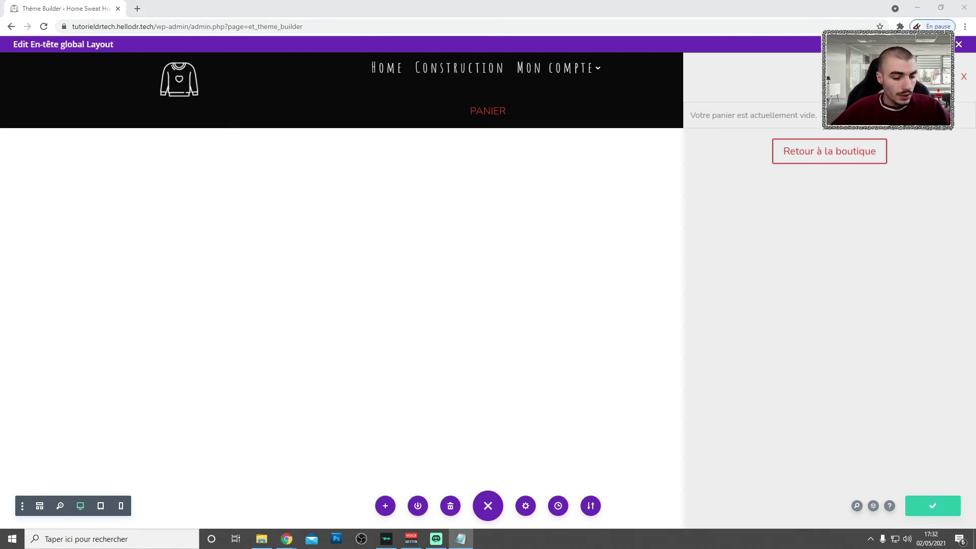
pyautogui.click(525, 506)
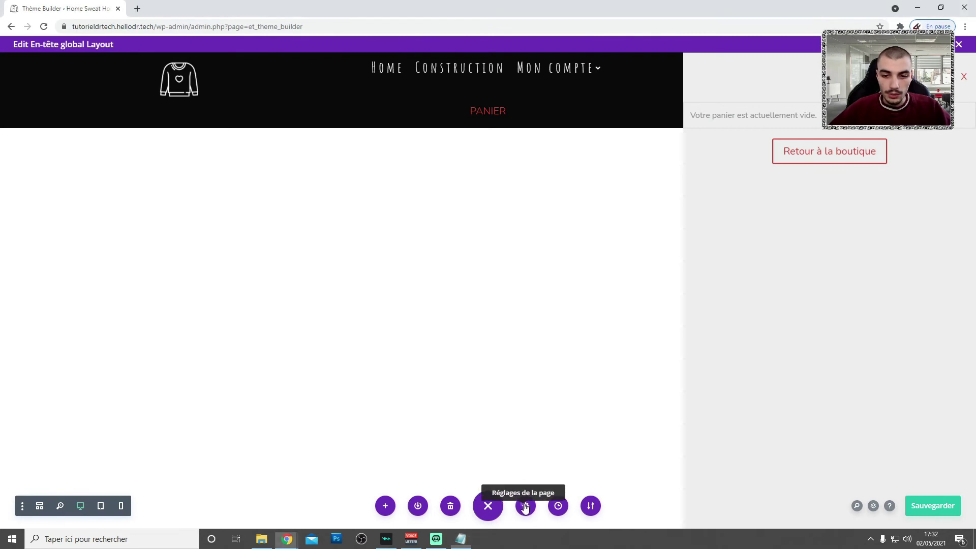
pyautogui.click(257, 174)
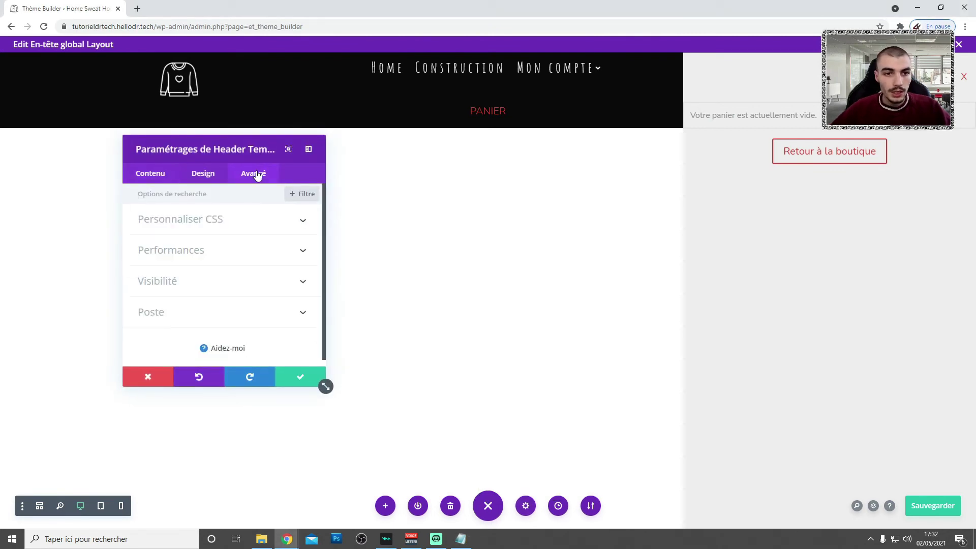
pyautogui.click(219, 226)
pyautogui.scroll(-10, 244, 257)
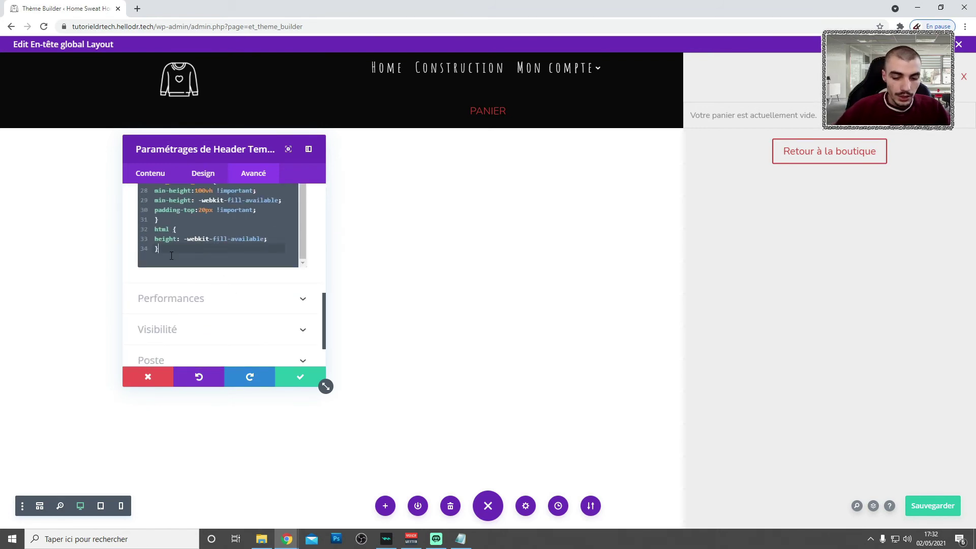
pyautogui.write('body:not(.et-fb) .elementCache { display: none; } .et_pb_button.boutonCache_ouv:after { content:"\\32"; } .et_pb_button.boutonCache_ferm:after { content:"\\33"; }')
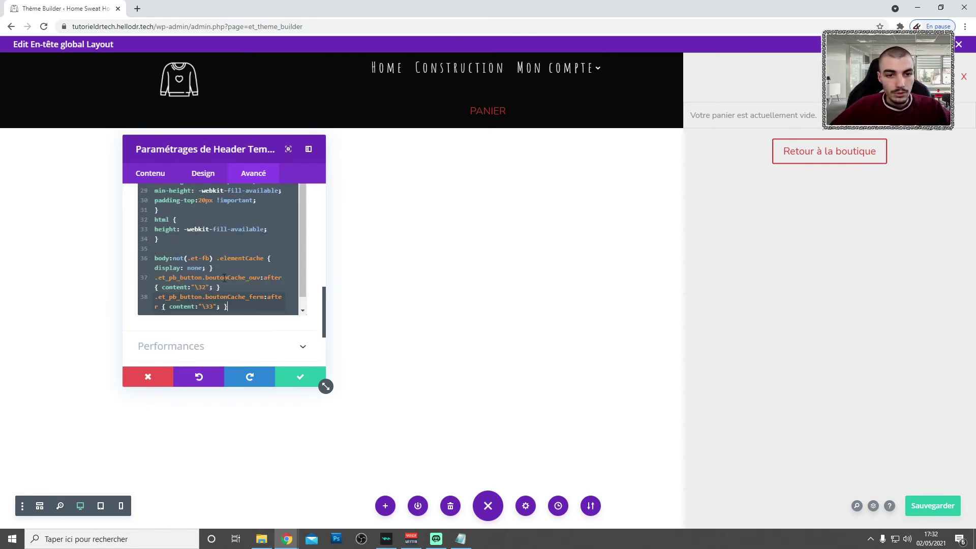
pyautogui.click(290, 375)
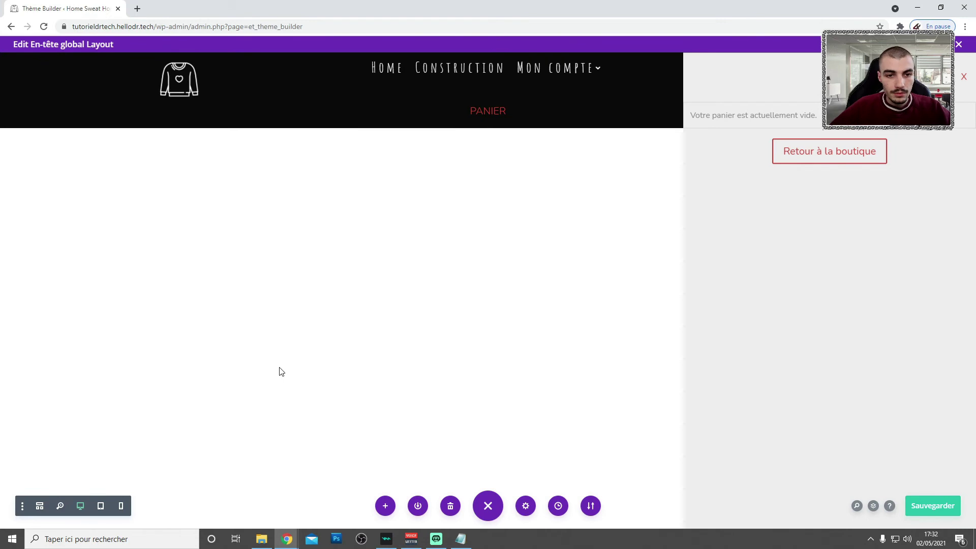
pyautogui.click(932, 508)
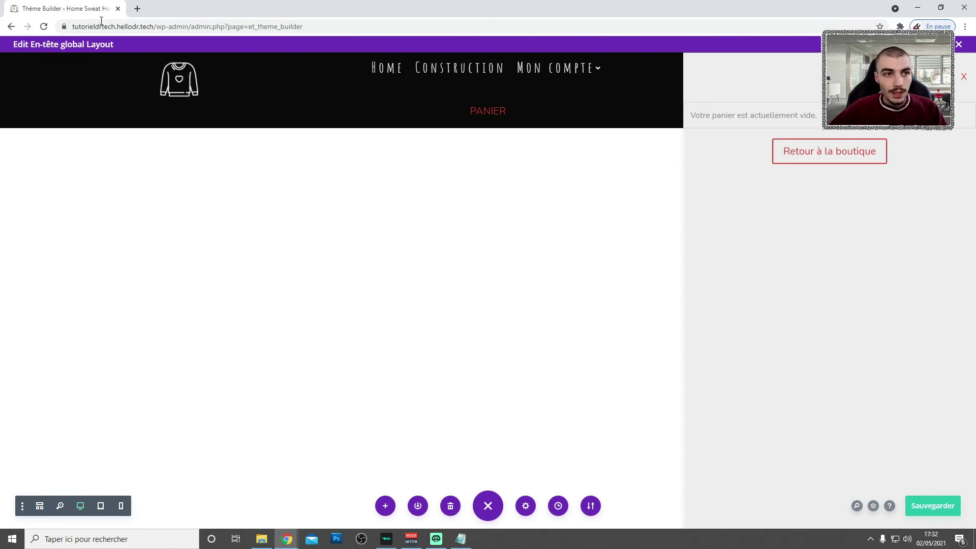
pyautogui.click(959, 45)
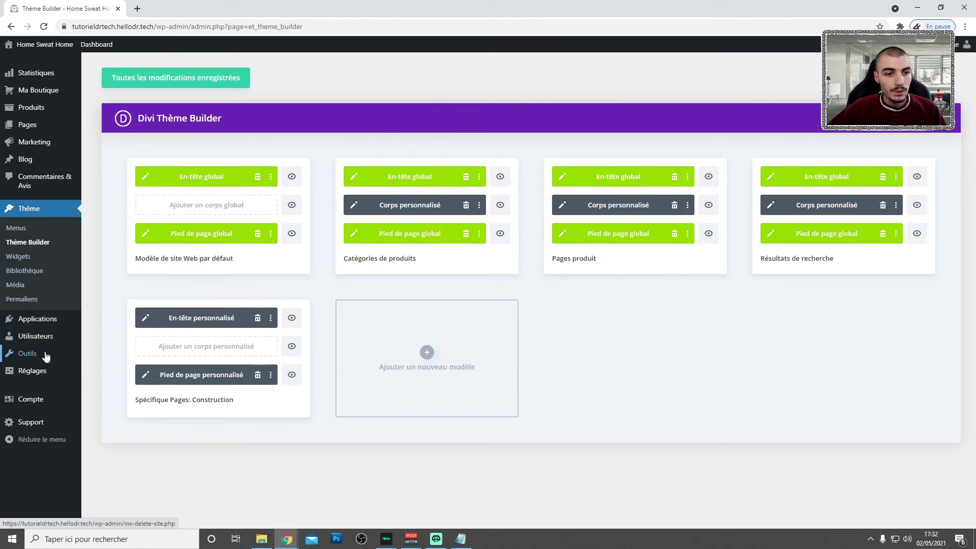
# Search the site's extensions for "insert" to check the Insert Headers and Footers plugin.
pyautogui.click(36, 320)
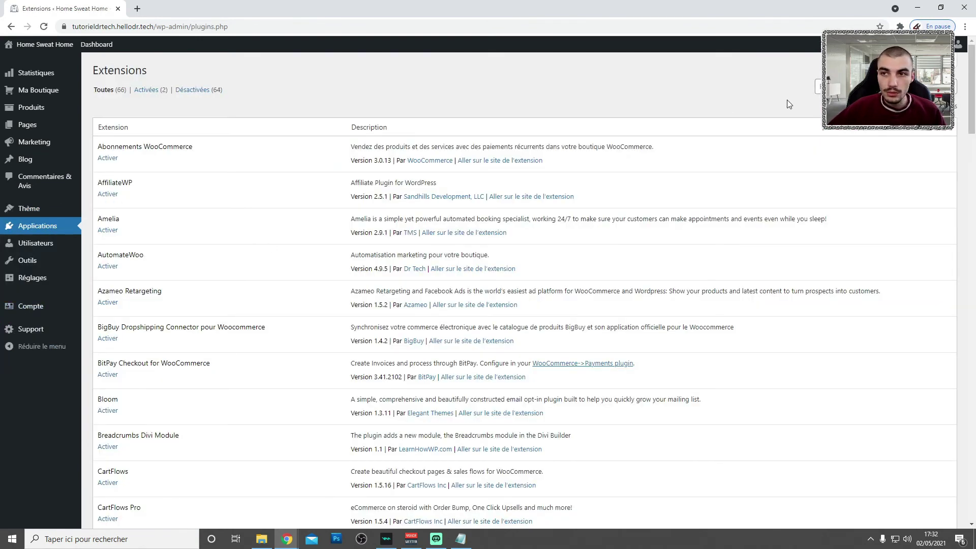
pyautogui.scroll(-5, 506, 217)
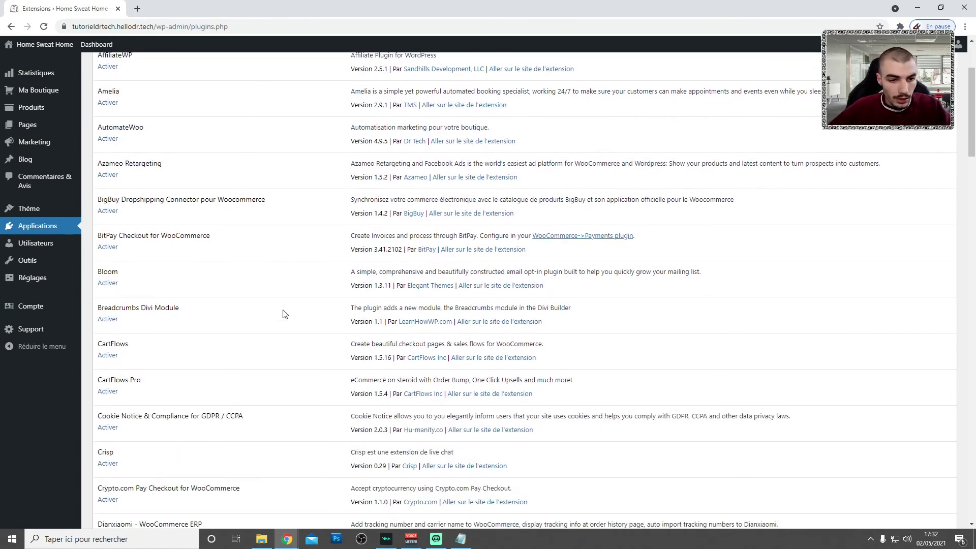
pyautogui.scroll(-3, 234, 326)
pyautogui.scroll(8, 203, 325)
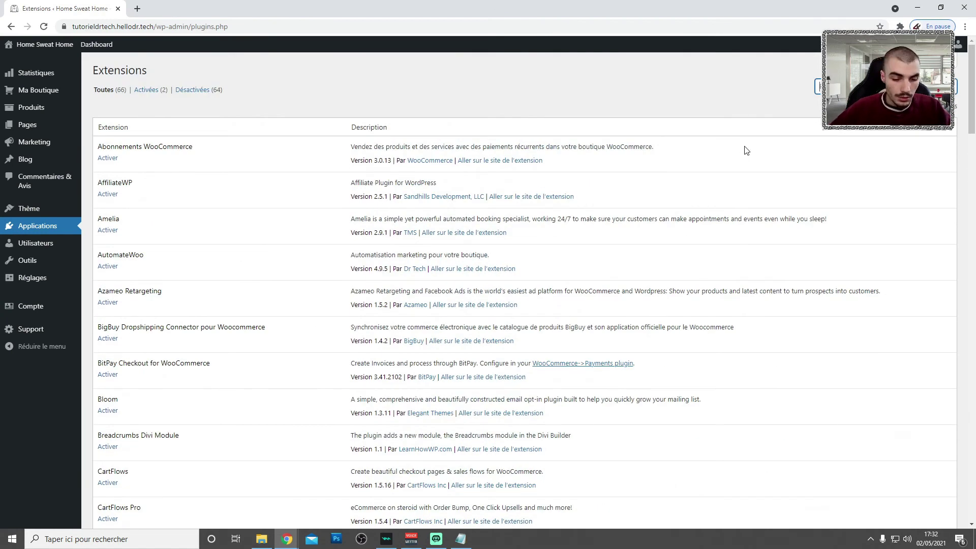
pyautogui.write('inse')
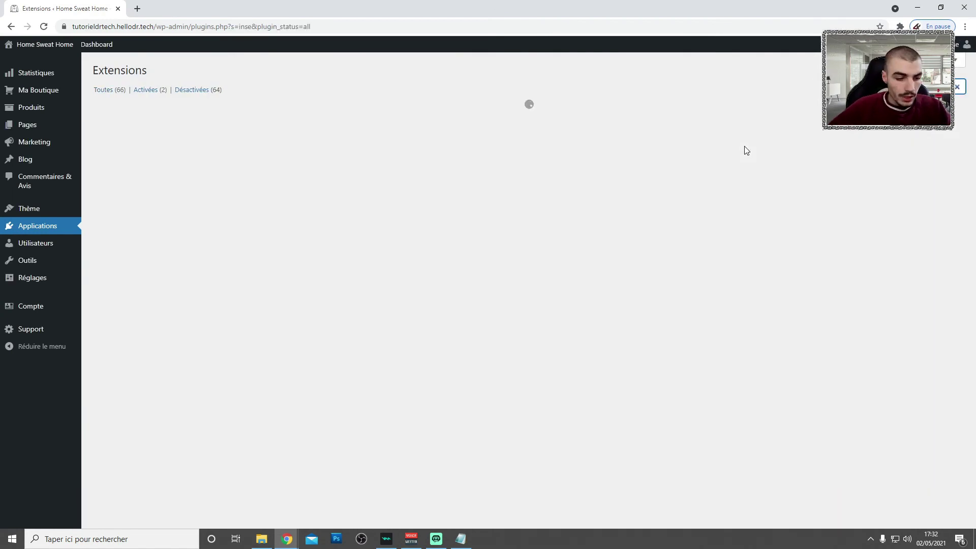
pyautogui.write('rt')
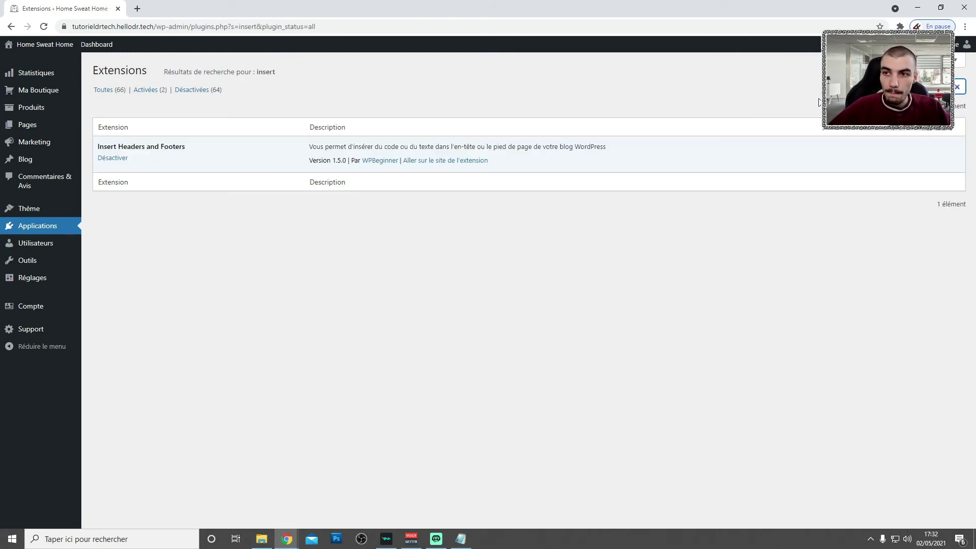
pyautogui.click(139, 135)
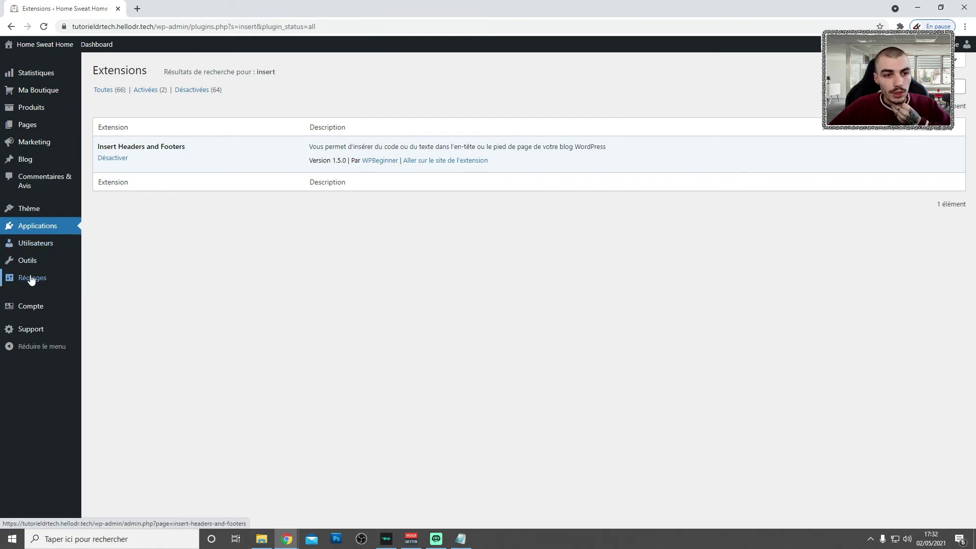
# Add the jQuery script making .boutonCache1 slide-toggle .elementCache1 to the head scripts of Insert Headers and Footers, and save.
pyautogui.moveTo(32, 280)
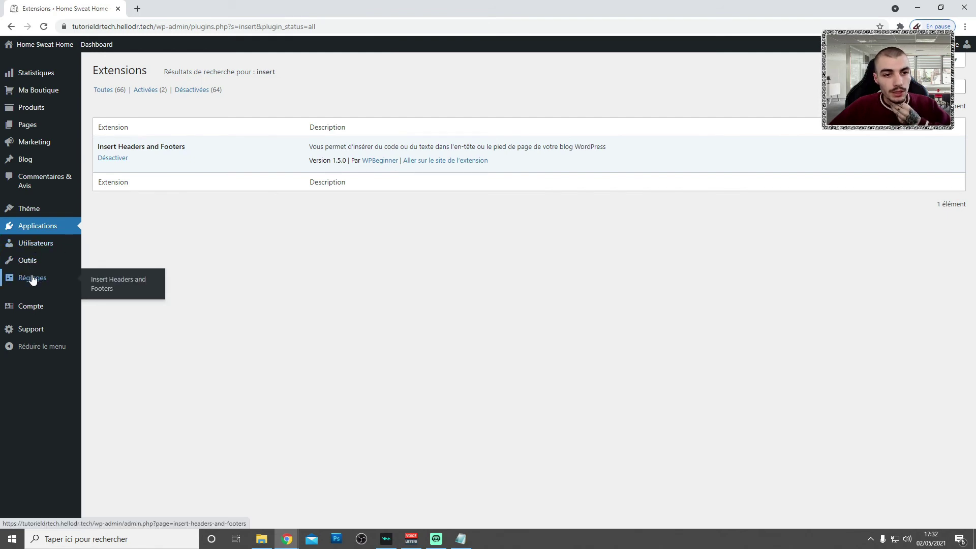
pyautogui.click(106, 288)
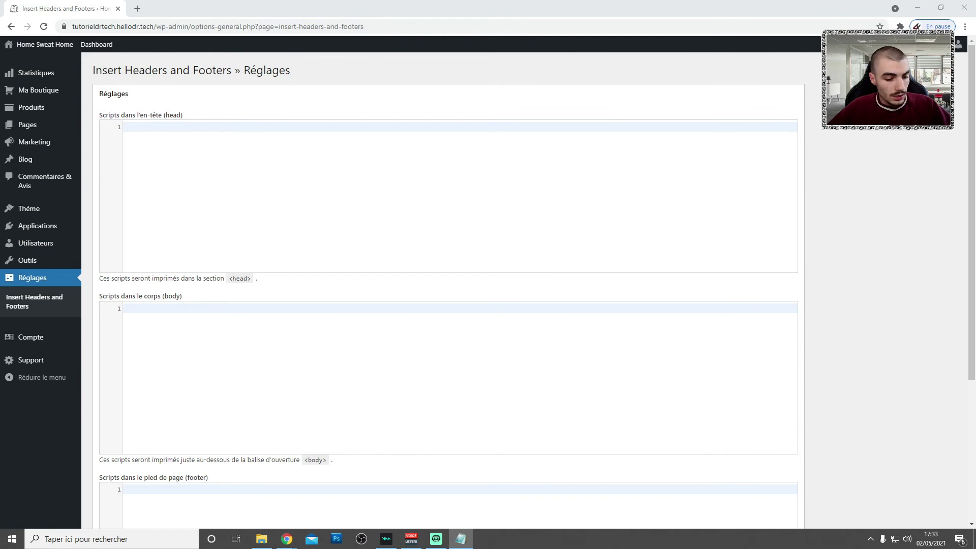
pyautogui.click(218, 231)
pyautogui.write("<script> jQuery(function($){     var boutonsApparition = {         '.boutonCache1': '.elementCache1'     };     $.each(boutonsApparition, function(boutonApparition, elementApparition) {         $(boutonApparition).click(function(e){             e.preventDefault();             $(elementApparition).slideToggle();             $(boutonApparition).toggleClass('boutonCache_ouv boutonCache_ferm');         });     }); }); </script>")
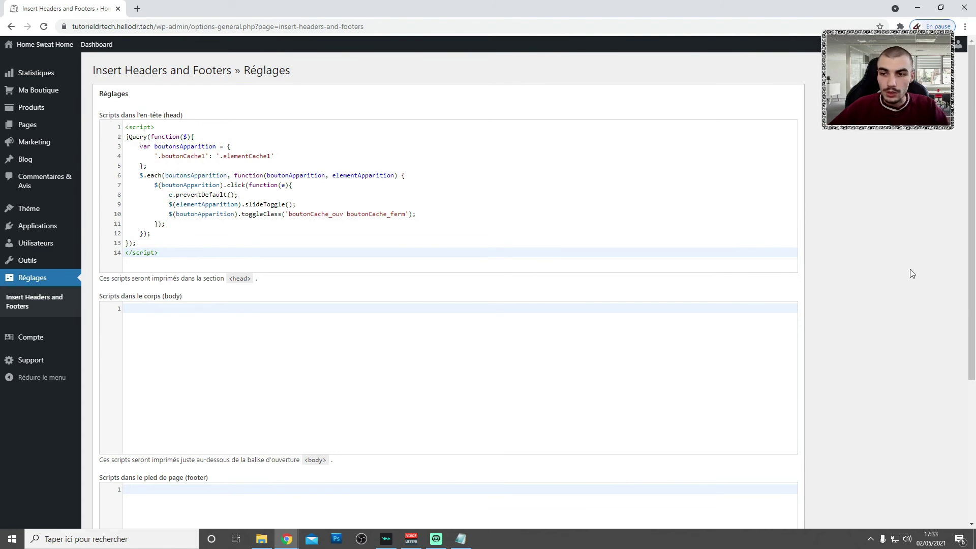
pyautogui.scroll(-4, 878, 262)
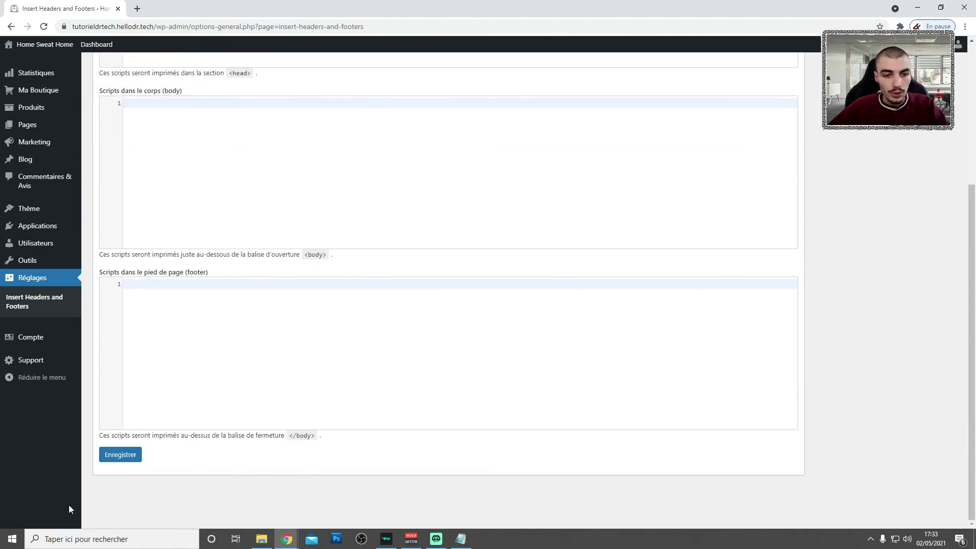
pyautogui.click(122, 454)
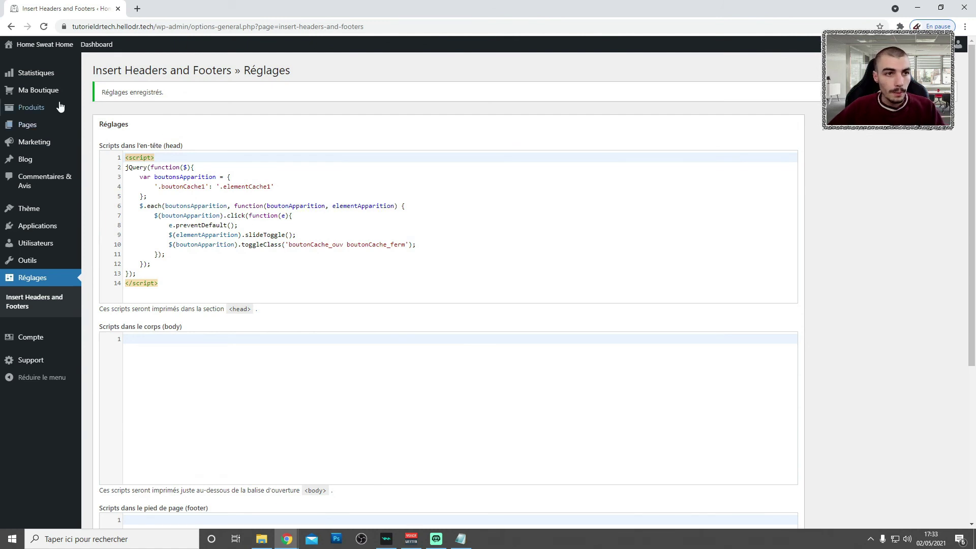
# Open the live site's Mon compte page at tutorieldrtech.hellodr.tech/mon-compte/.
pyautogui.click(46, 46)
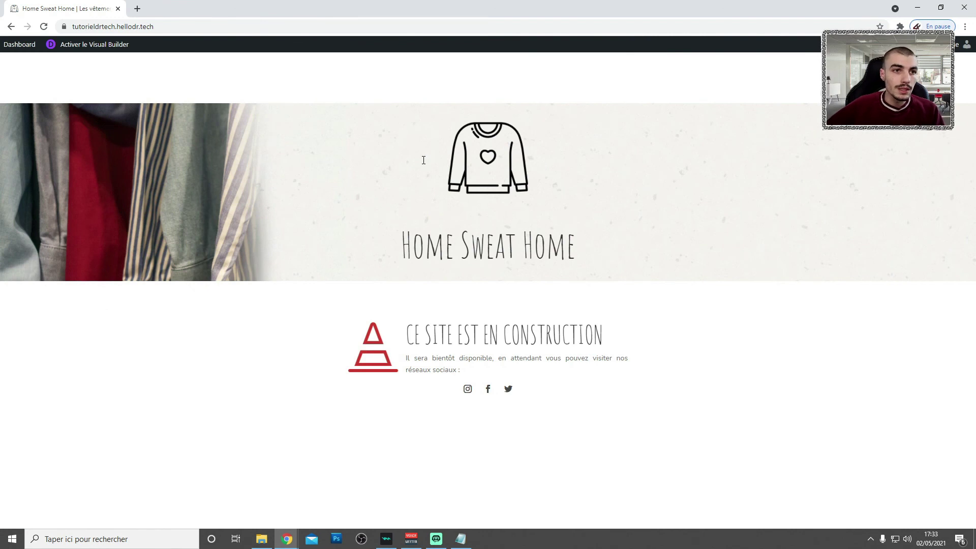
pyautogui.click(219, 25)
pyautogui.click(226, 25)
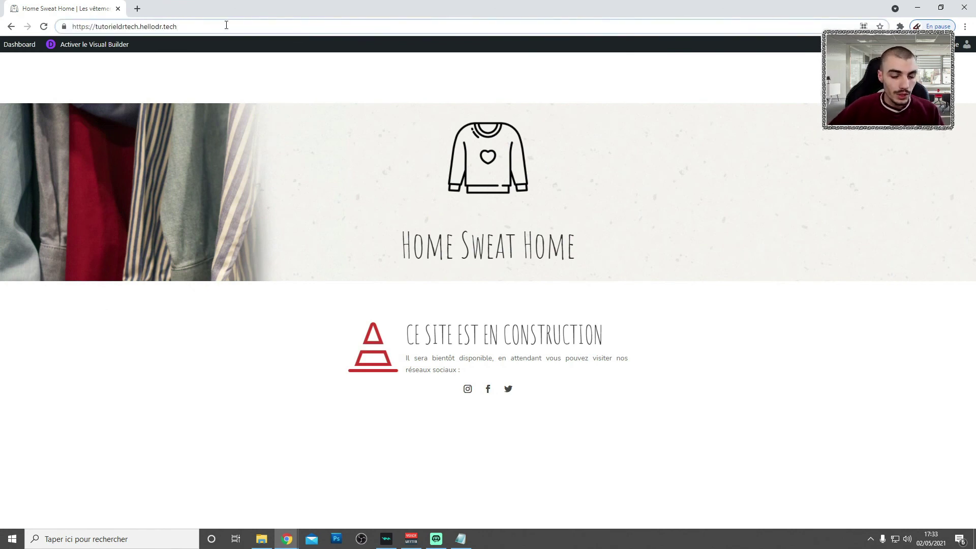
pyautogui.write('/mon-compte/')
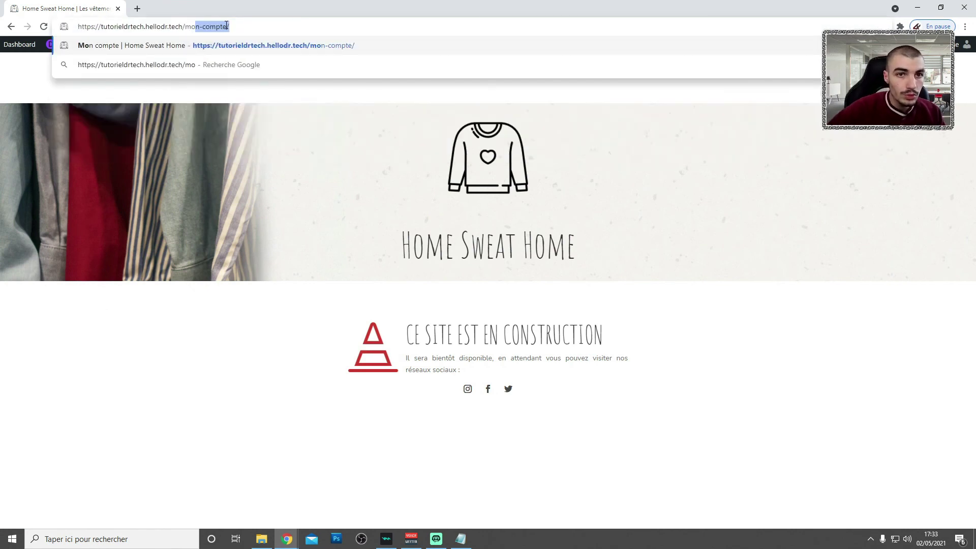
pyautogui.click(259, 45)
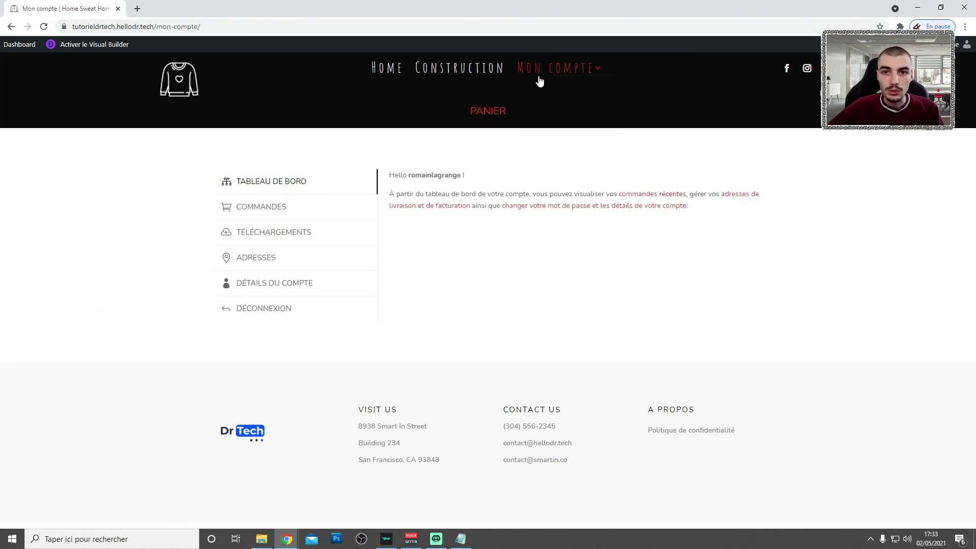
# Test the cart panel on the Mon compte page by toggling it with PANIER and closing it with the X.
pyautogui.click(497, 117)
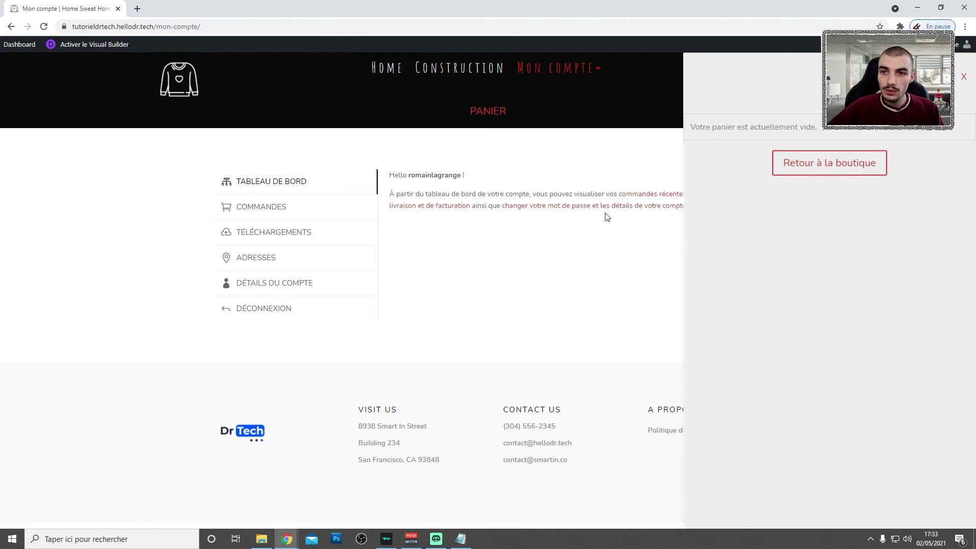
pyautogui.click(498, 113)
pyautogui.click(496, 115)
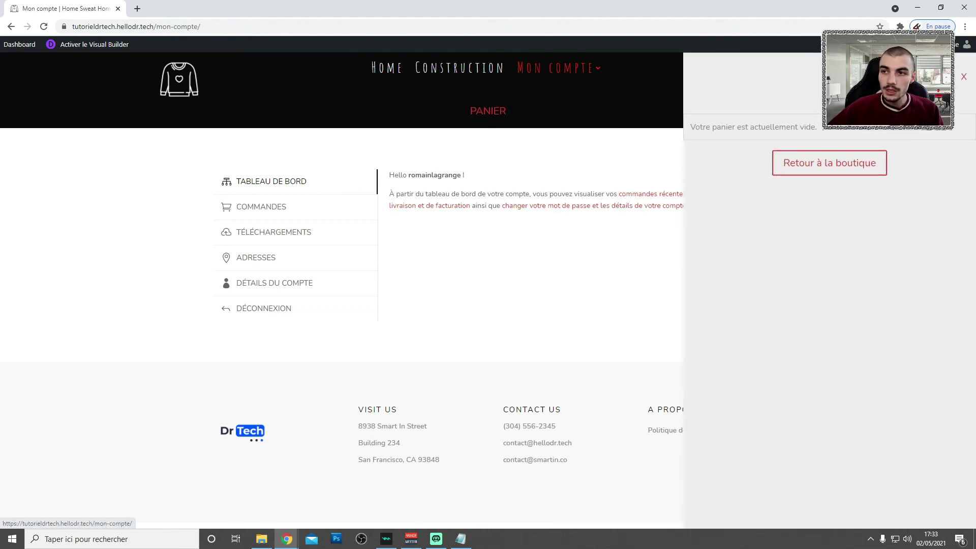
pyautogui.click(964, 81)
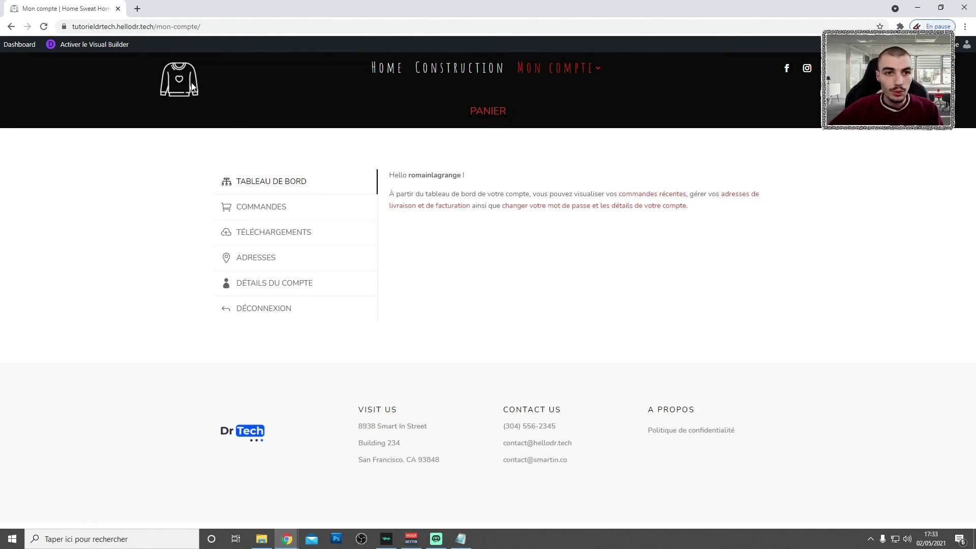
# Go to the site's Home page and test the PANIER button there by opening and closing the cart panel several times.
pyautogui.click(460, 73)
pyautogui.click(385, 73)
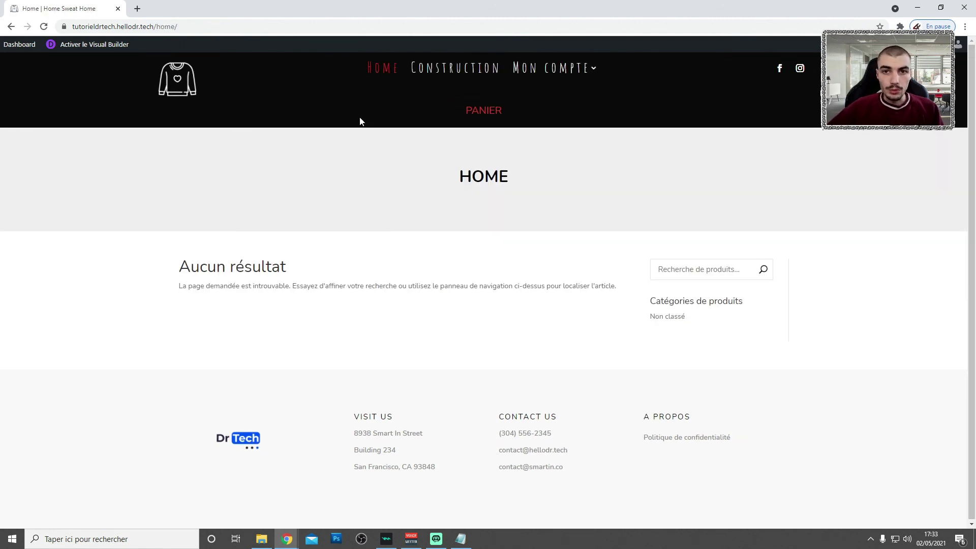
pyautogui.click(480, 110)
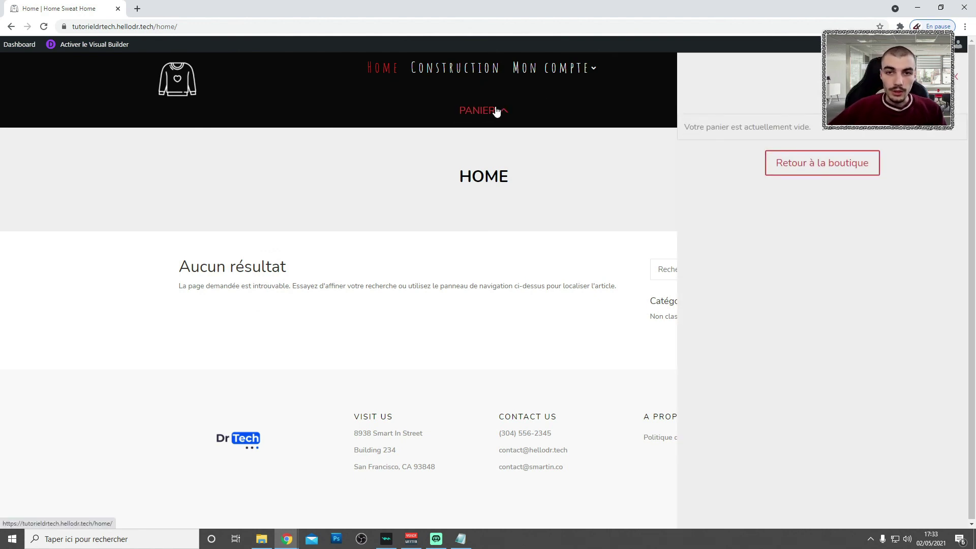
pyautogui.click(497, 112)
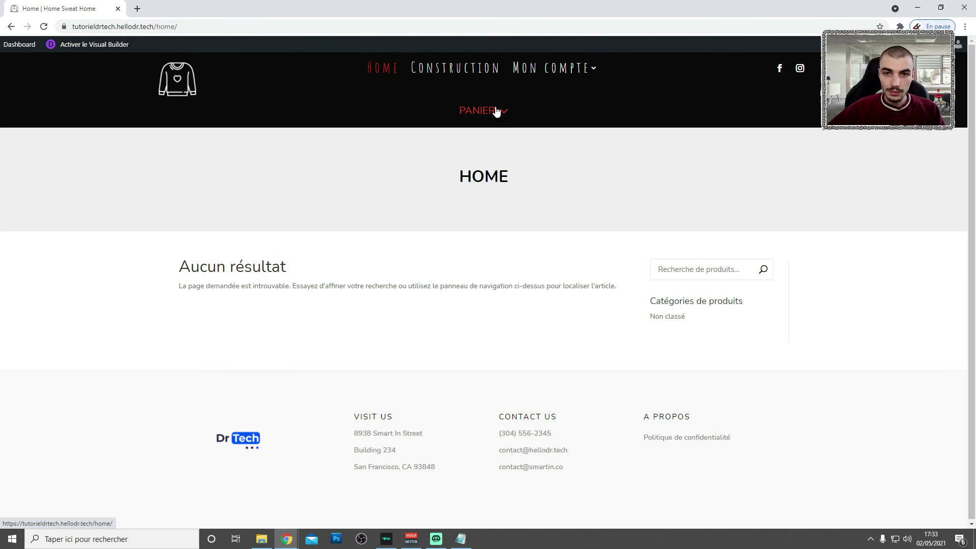
pyautogui.click(497, 112)
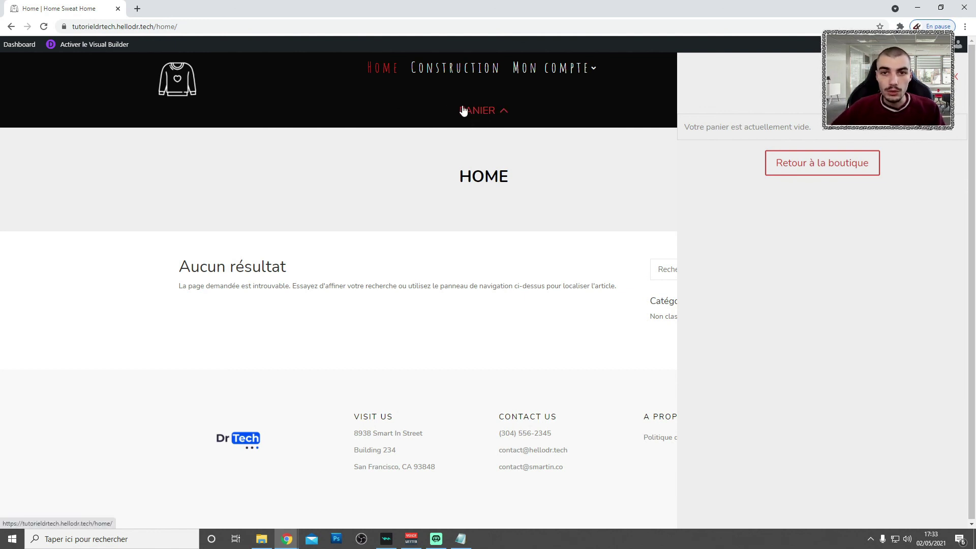
pyautogui.click(486, 113)
pyautogui.click(483, 113)
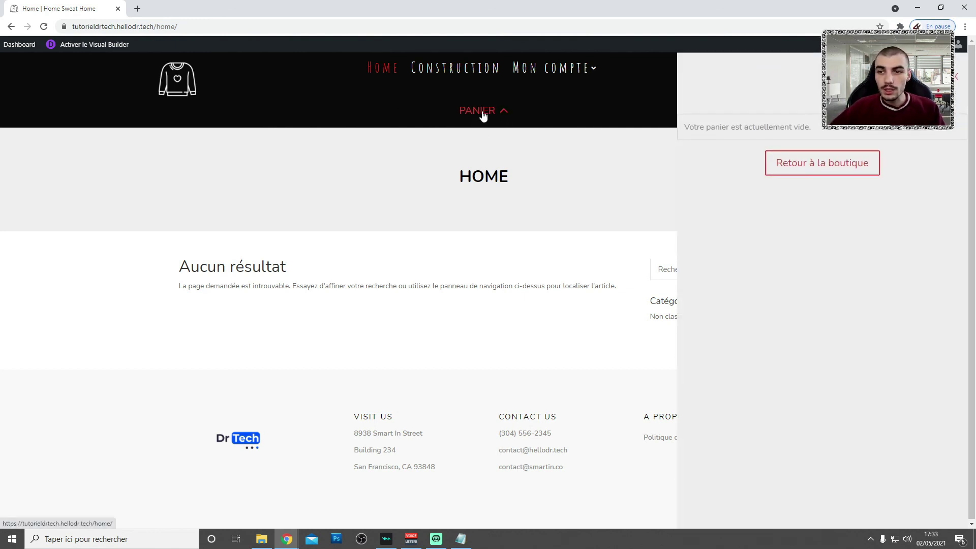
pyautogui.click(483, 114)
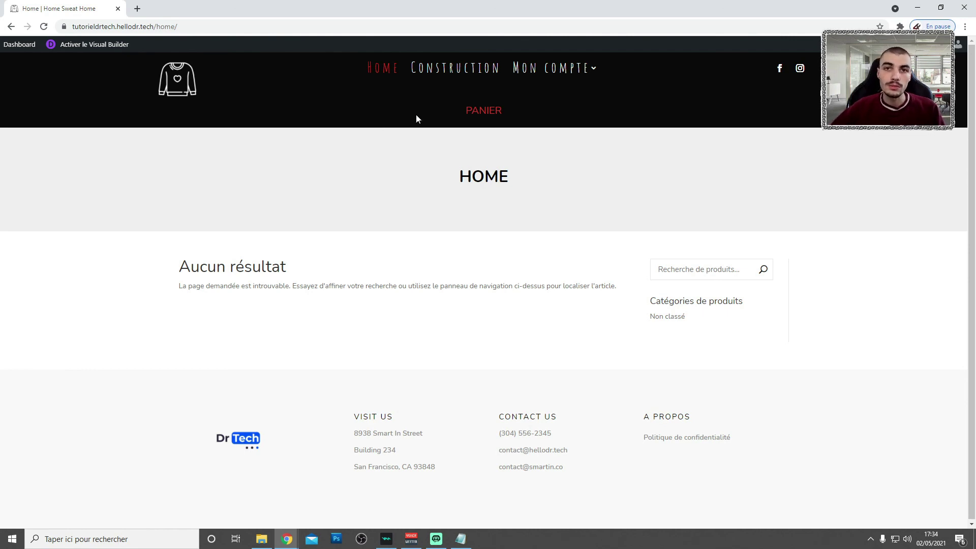
pyautogui.click(478, 112)
pyautogui.click(463, 111)
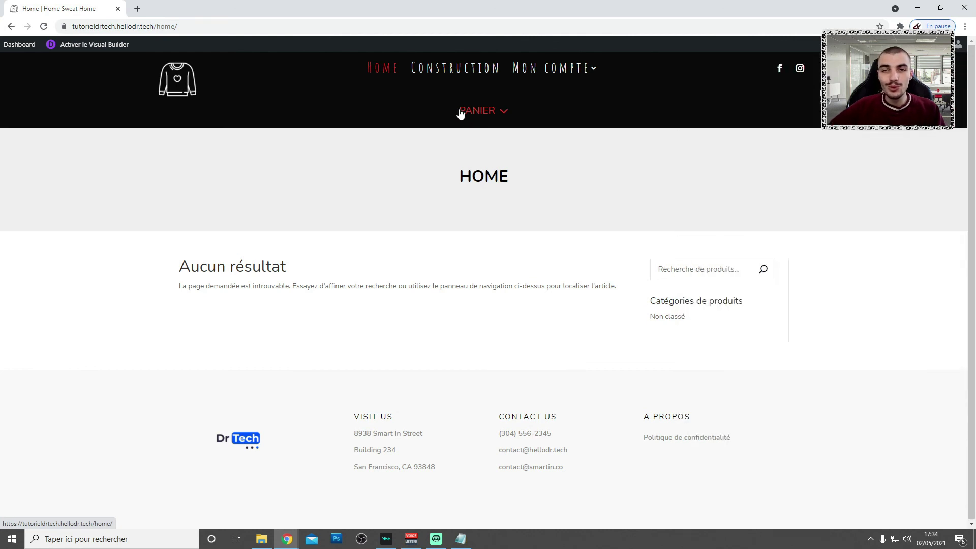